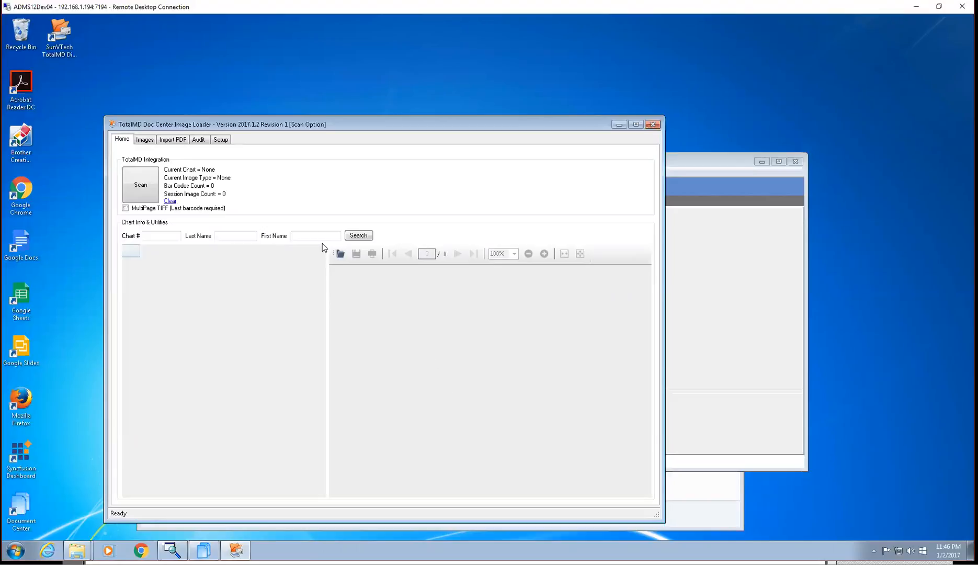
Review the working folder, TotalMD folder and scanner source configured in the loader's setup
click(221, 139)
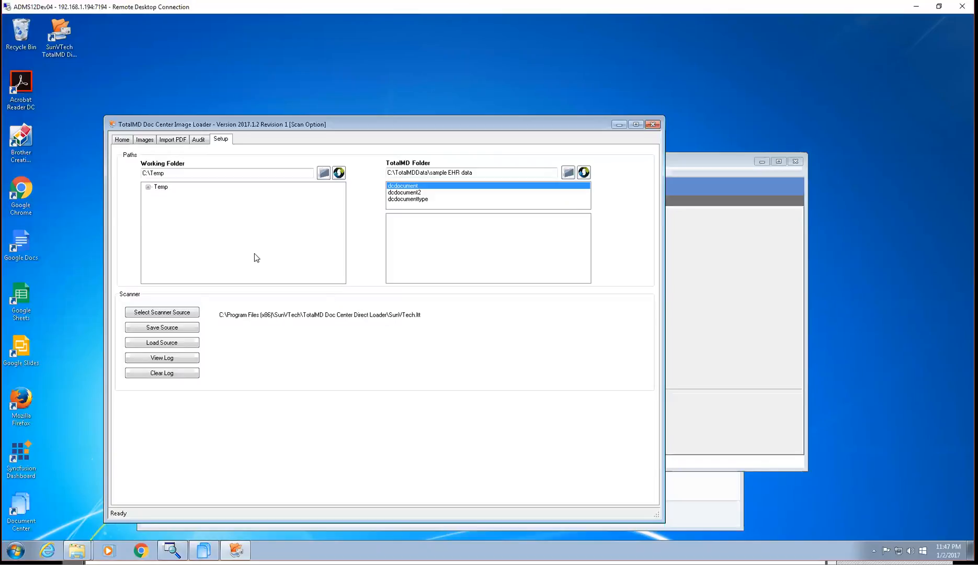
click(129, 141)
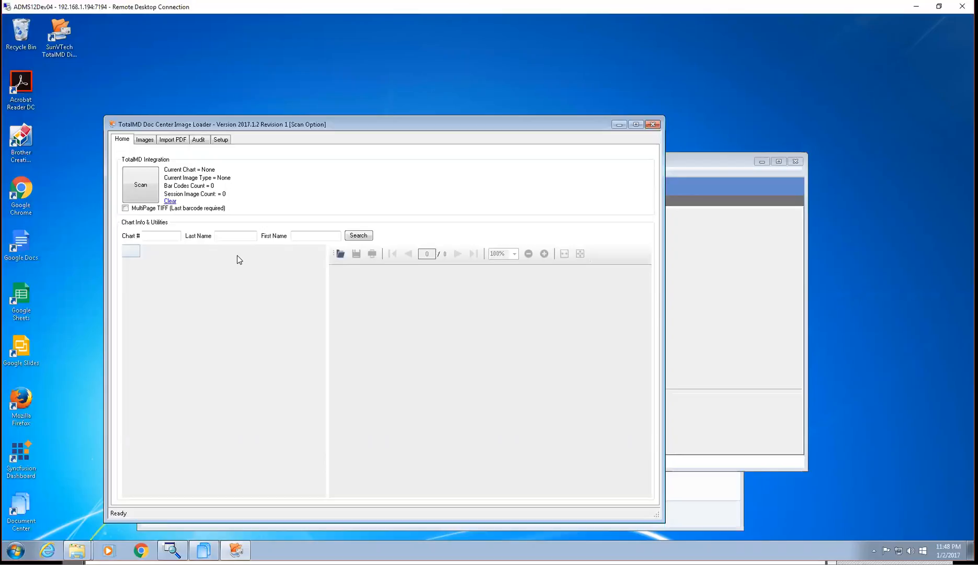
Search charts by the start of the patient's last name and create a barcode separators PDF with test pages for the matching patient
click(230, 237)
text(Je)
click(365, 235)
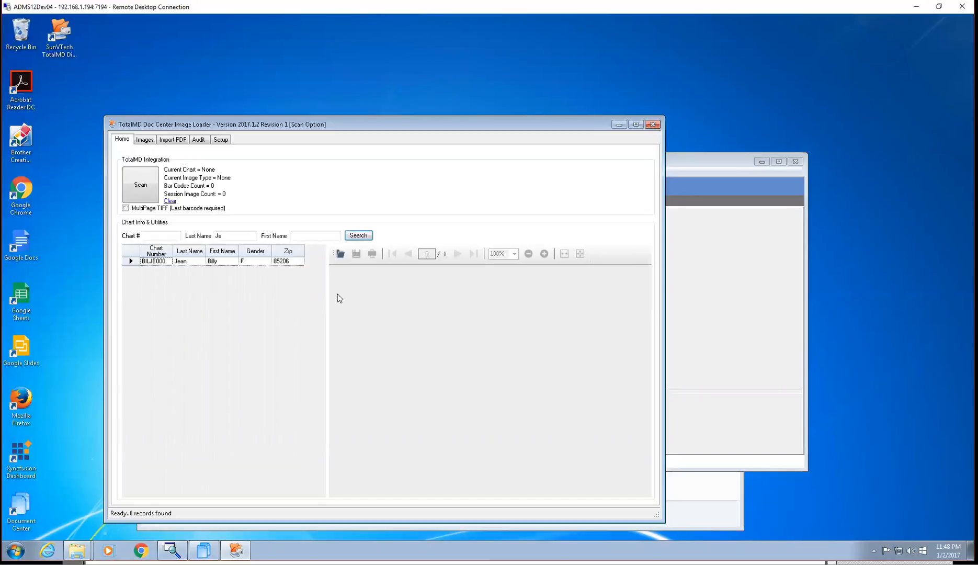
right_click(158, 261)
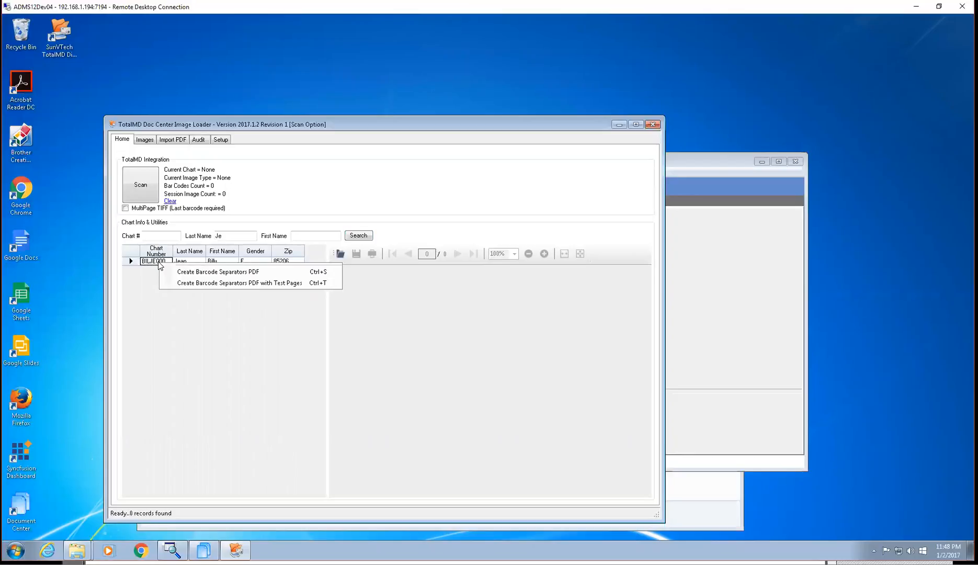
click(236, 283)
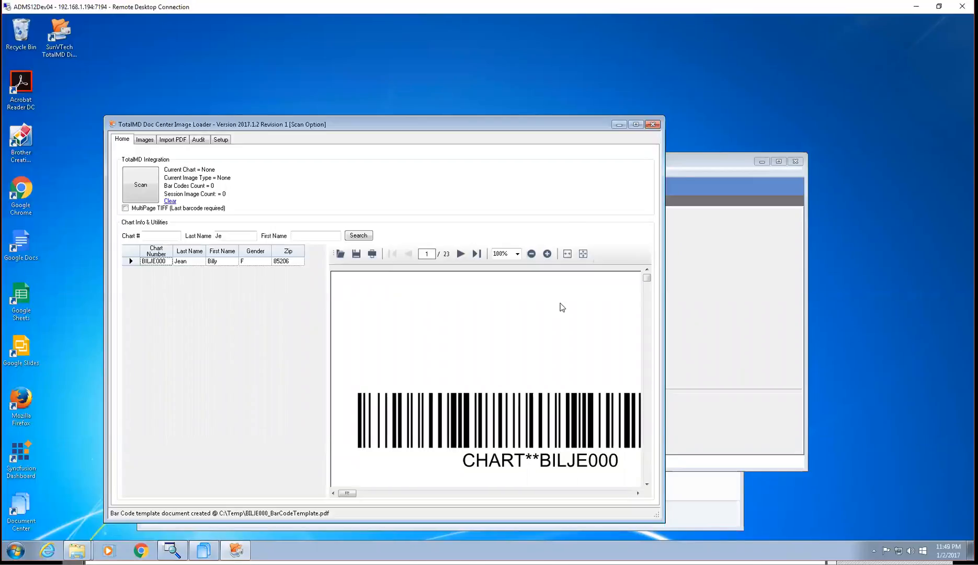
Examine the PDF's opening pages at 75% zoom: the chart barcode, the Patient Letter separator and its first test page
click(531, 254)
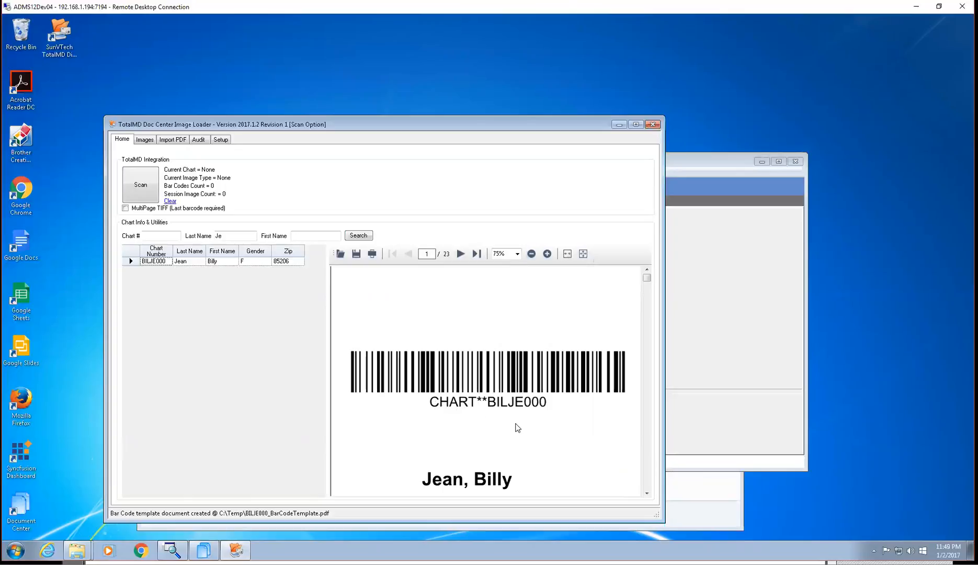
scroll(516, 424, down, 5)
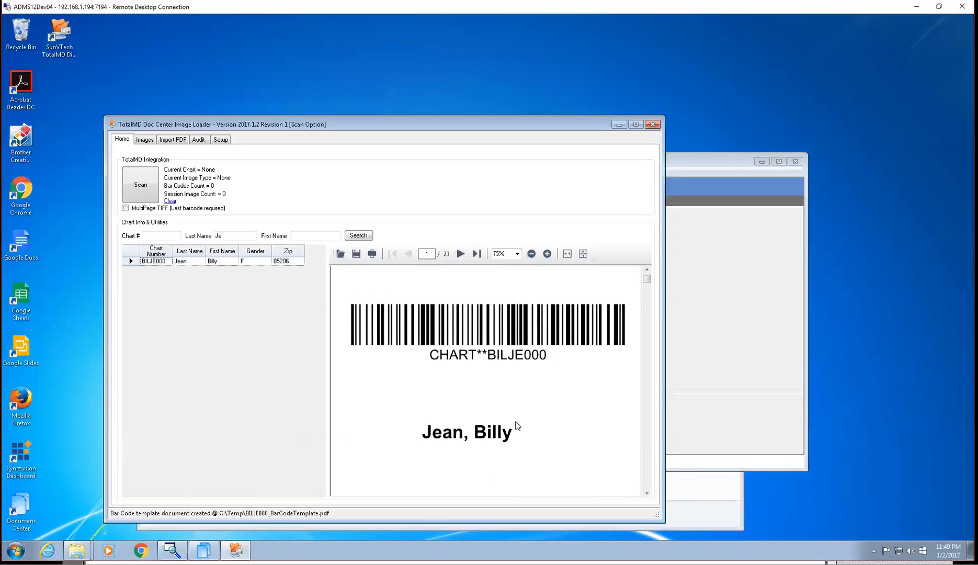
scroll(518, 424, down, 1)
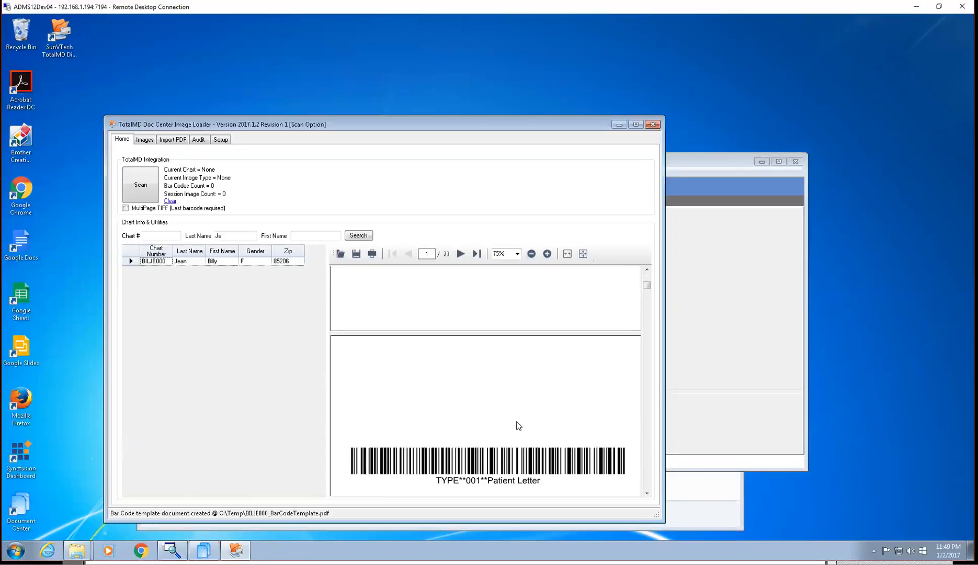
scroll(517, 424, down, 2)
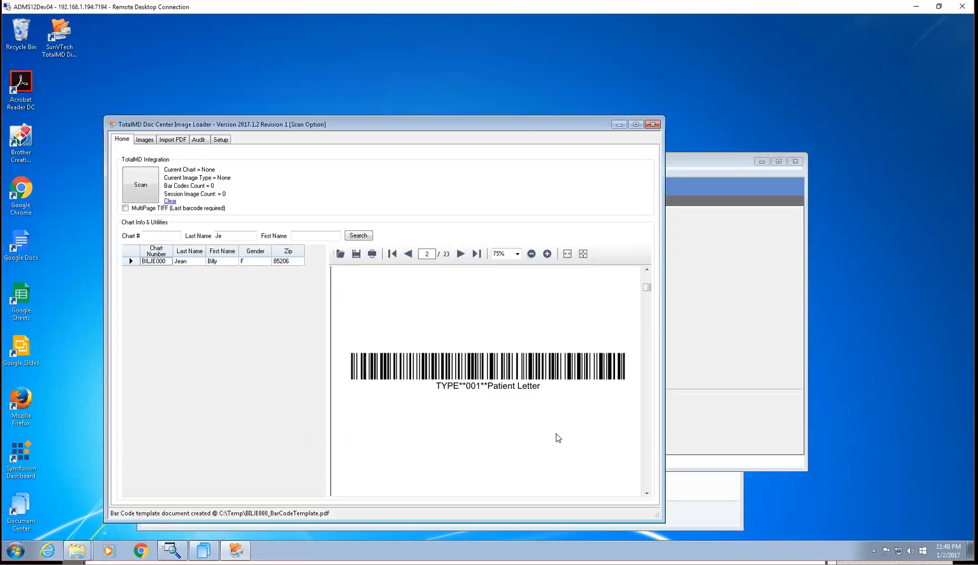
scroll(538, 416, down, 5)
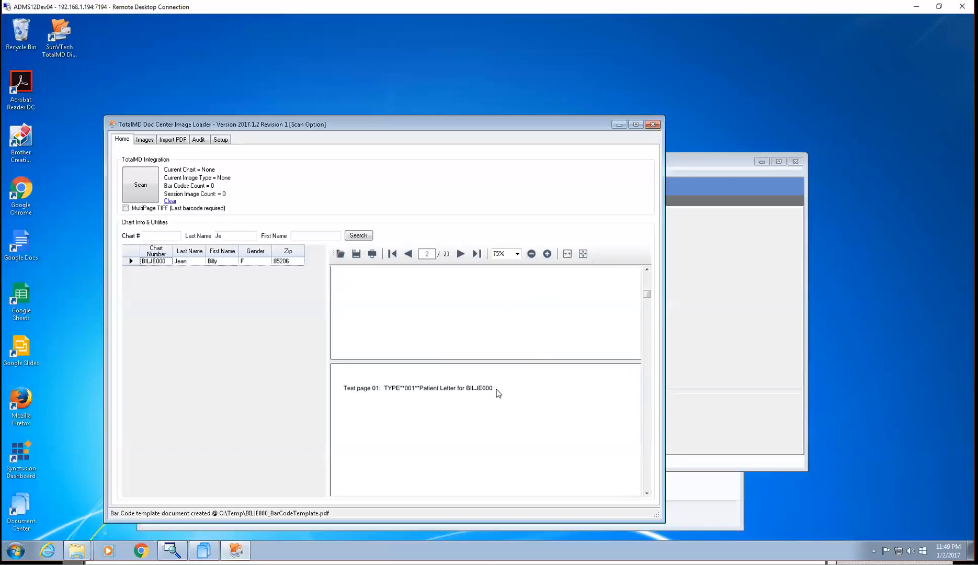
scroll(519, 409, up, 3)
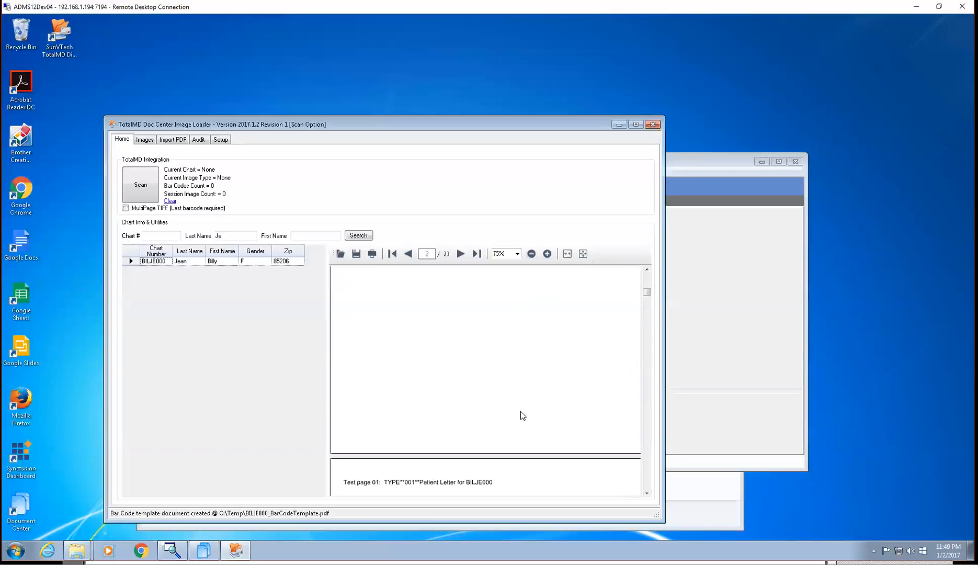
scroll(520, 412, down, 3)
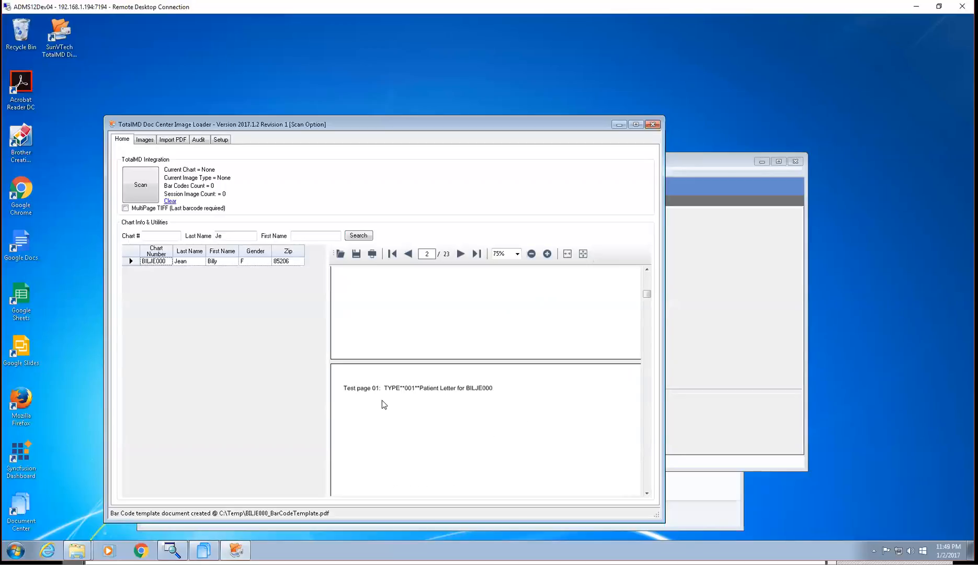
scroll(476, 419, down, 3)
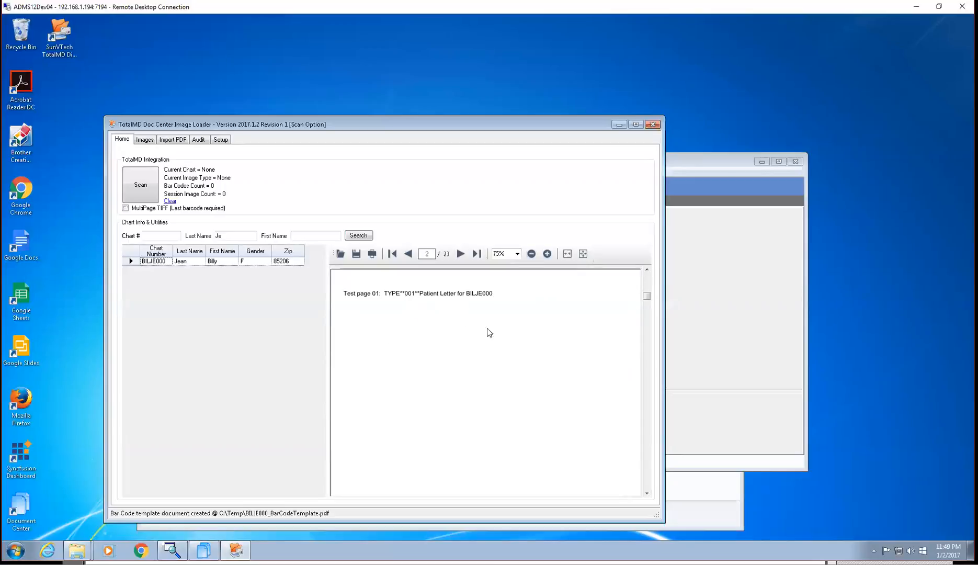
Examine the PDF's closing pages, from the End Chart Multi-TIFF Documents separator back to the ADDMS12 Docs separator
drag(646, 297, 659, 486)
scroll(551, 388, up, 2)
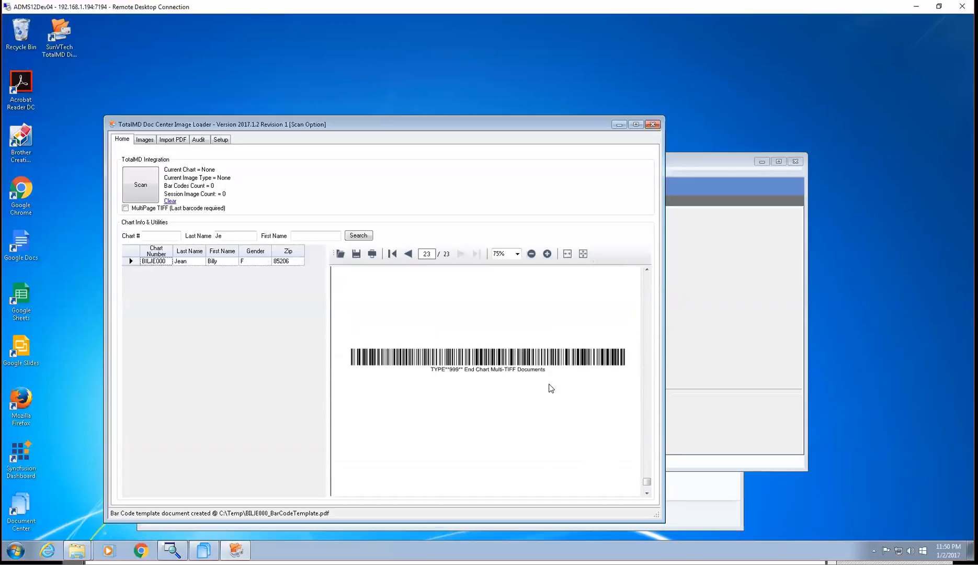
scroll(547, 380, up, 4)
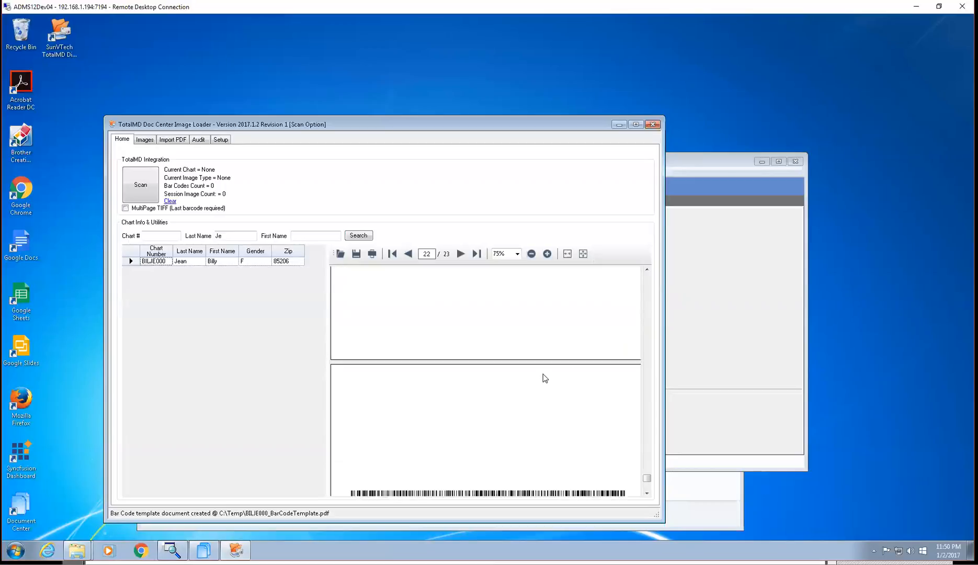
scroll(542, 369, up, 2)
scroll(537, 365, up, 2)
scroll(532, 370, up, 1)
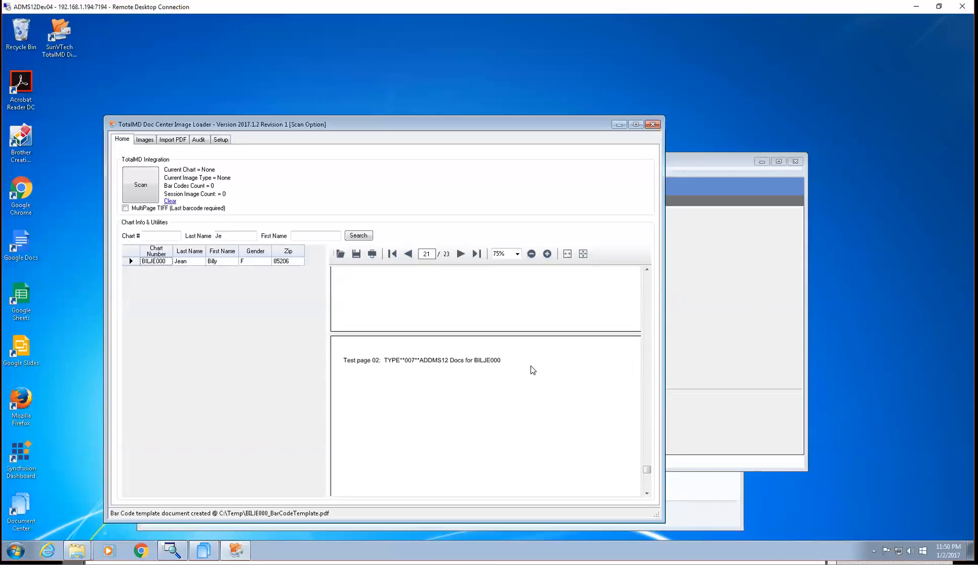
scroll(532, 369, up, 5)
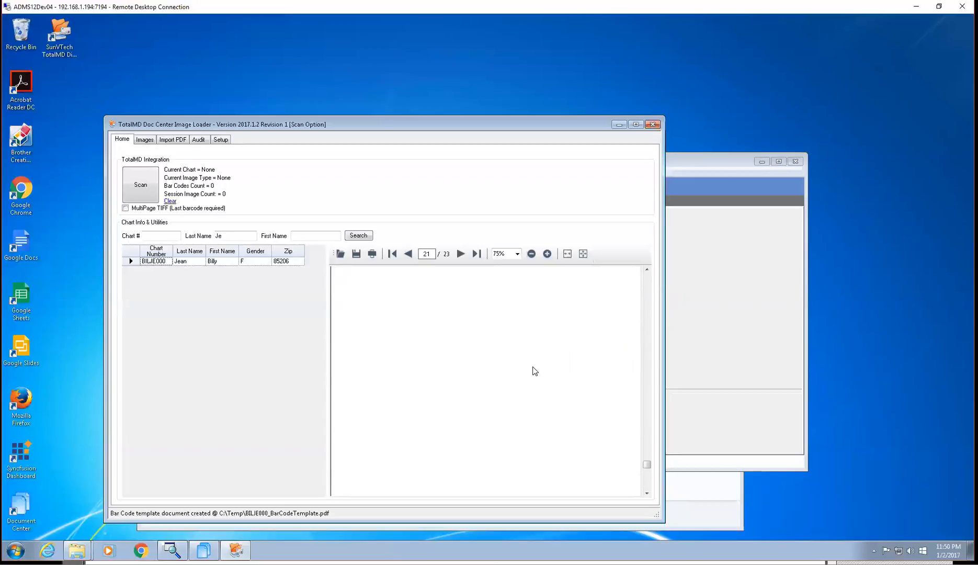
scroll(528, 372, up, 3)
scroll(523, 380, up, 5)
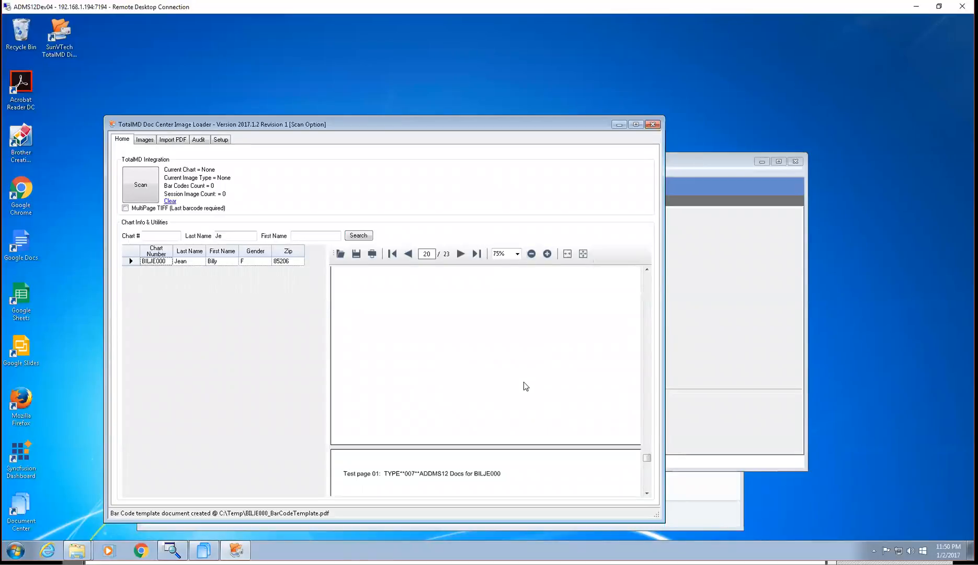
Check the patient's document types in TotalMD Document Center and return to the Image Loader
click(746, 362)
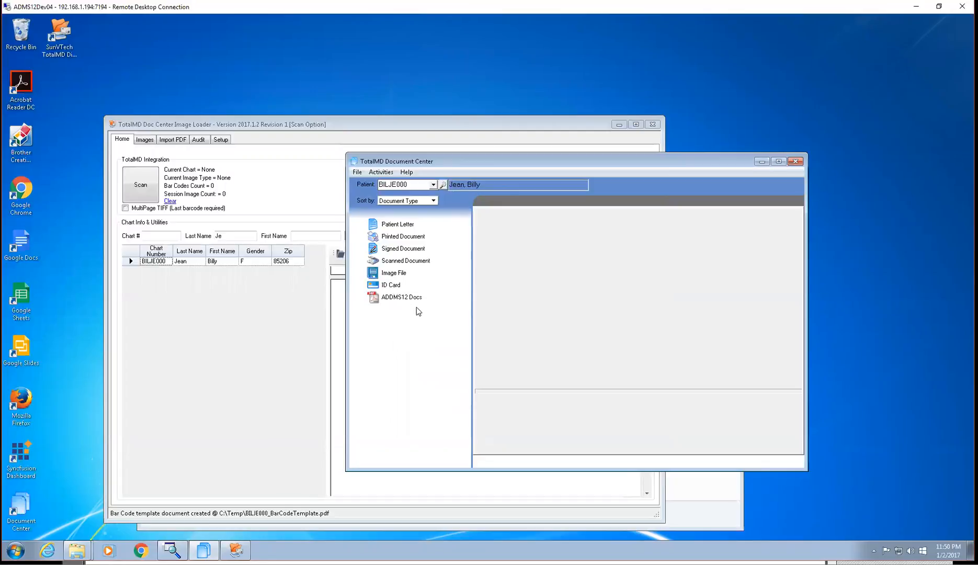
click(246, 346)
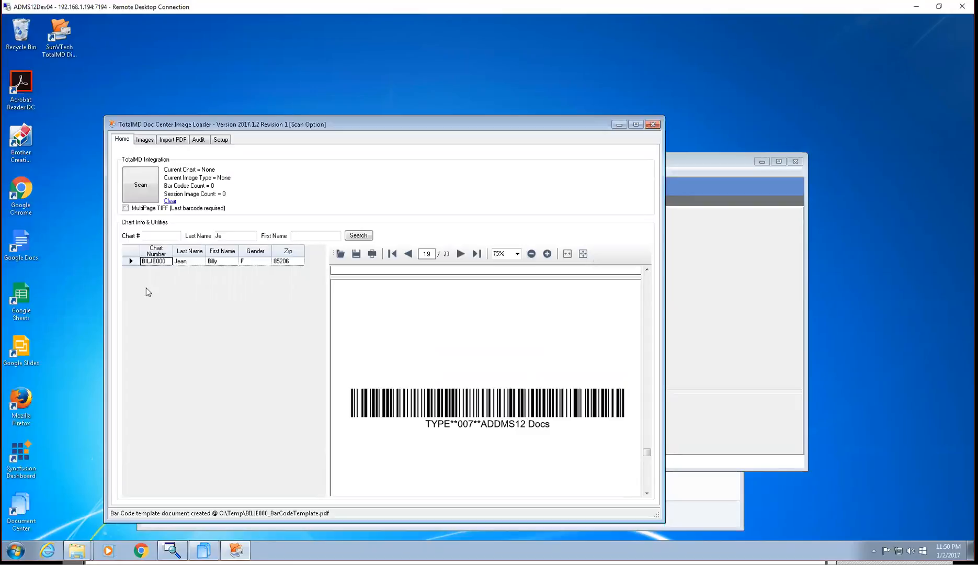
Scan the separator and test pages with the Brother scanner's existing settings, and open the audit log for review
click(141, 189)
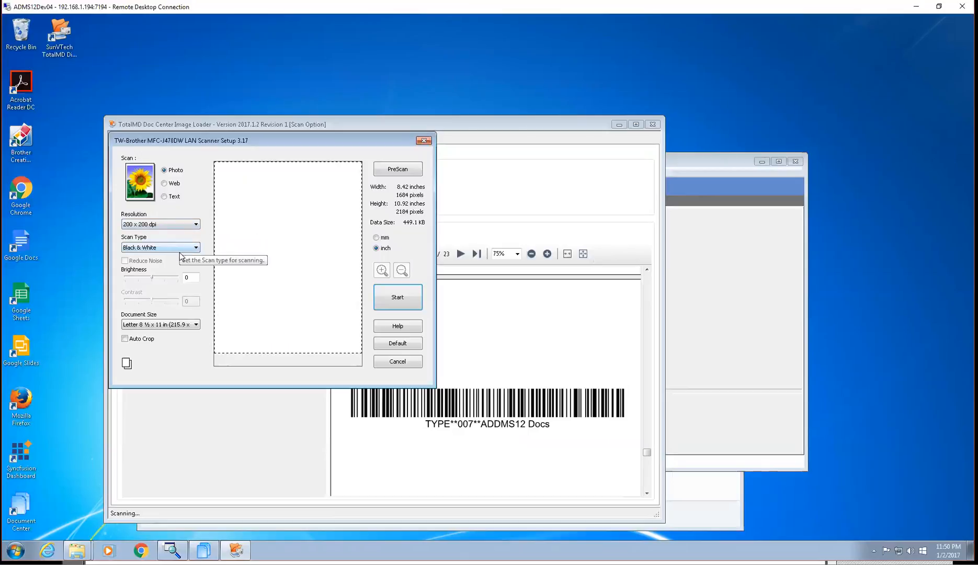
click(411, 300)
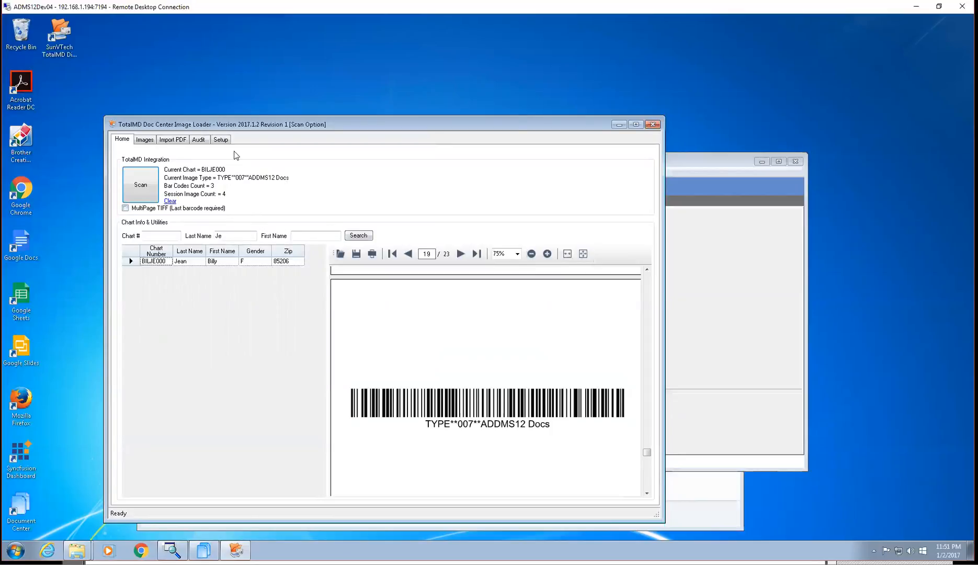
click(200, 141)
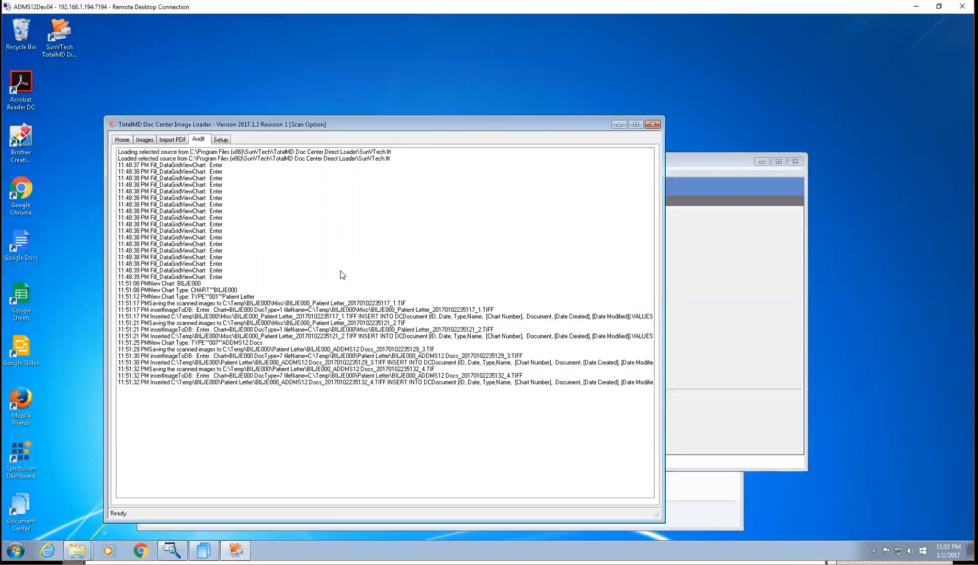
Load the database images for the patient's chart number and expand the chart to list its scanned documents
click(145, 140)
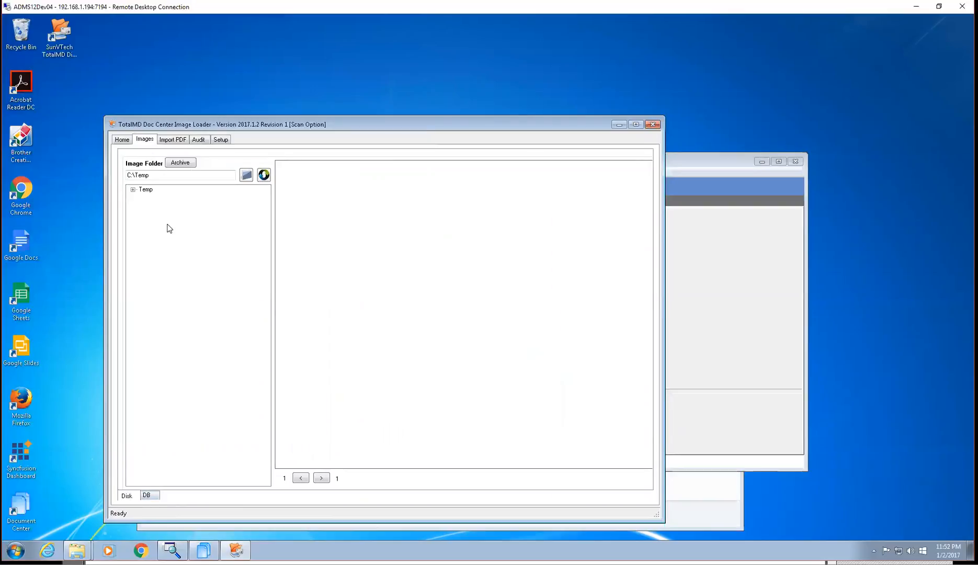
click(148, 496)
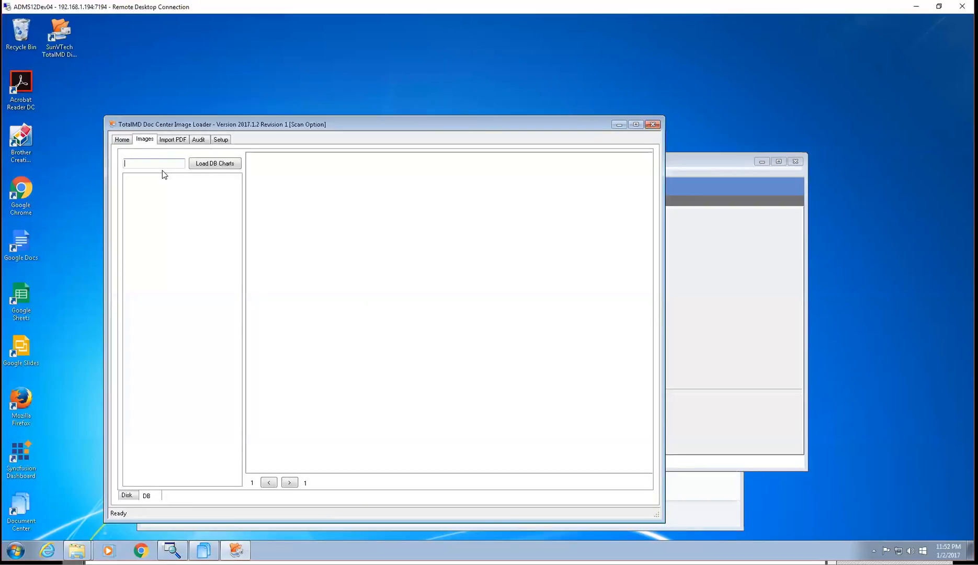
click(213, 164)
click(130, 178)
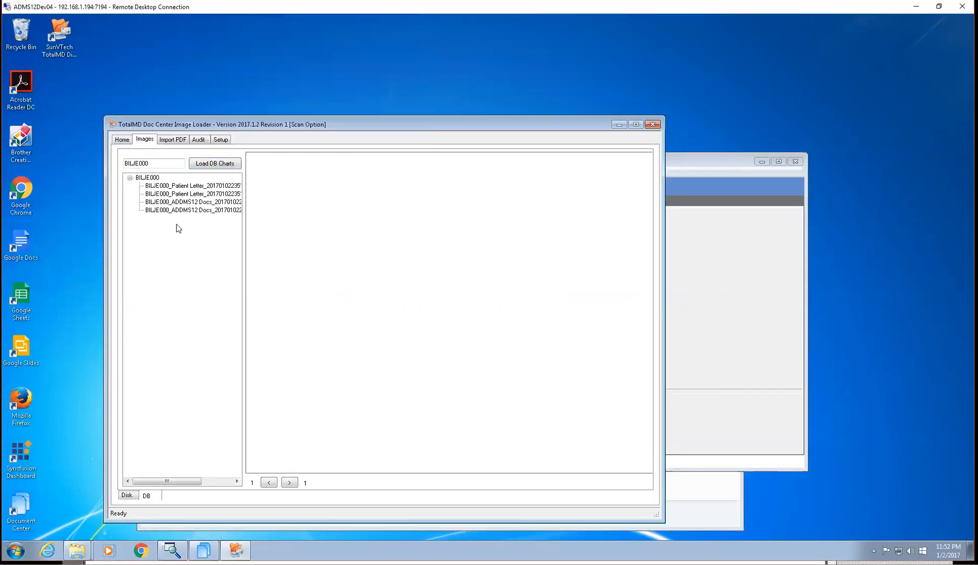
Preview each scanned Patient Letter and ADDMS12 Docs image stored under the chart
click(210, 186)
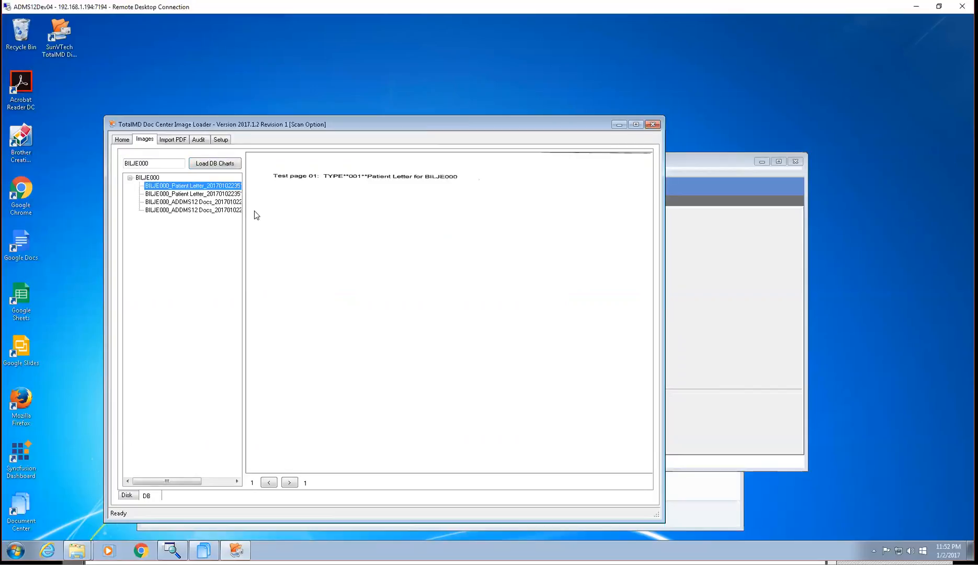
click(202, 194)
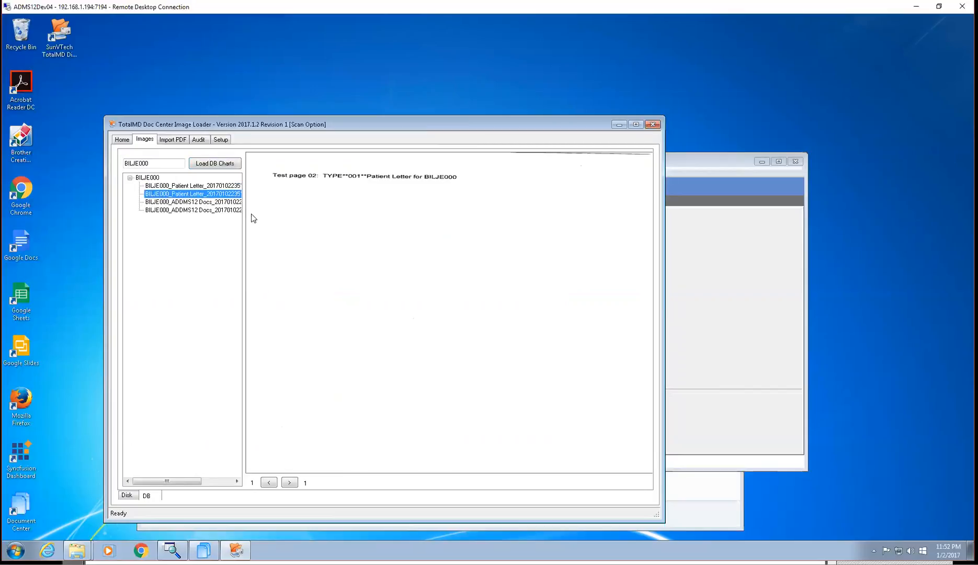
click(213, 203)
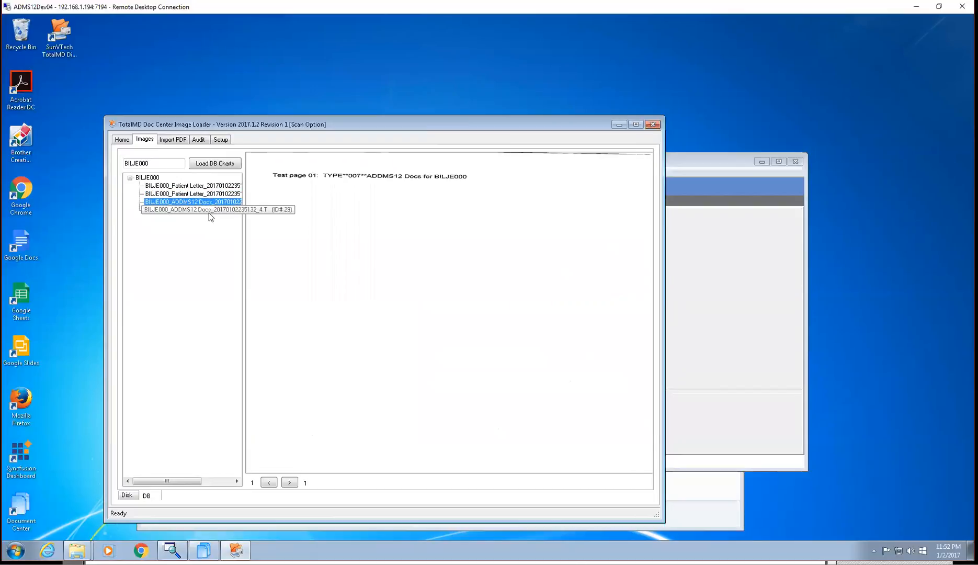
click(209, 212)
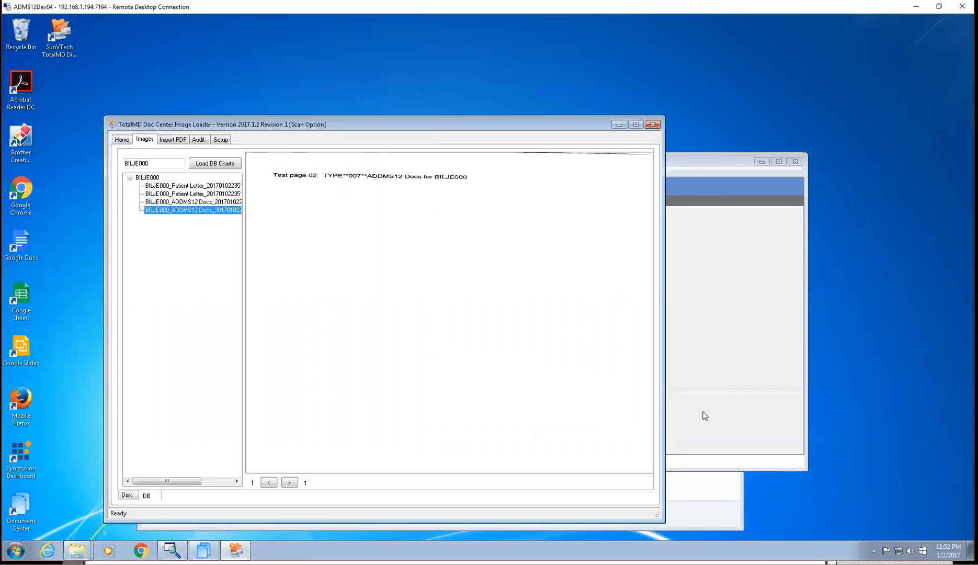
Switch to TotalMD Document Center and reload the patient's documents by selecting another patient and reselecting the original chart
click(724, 339)
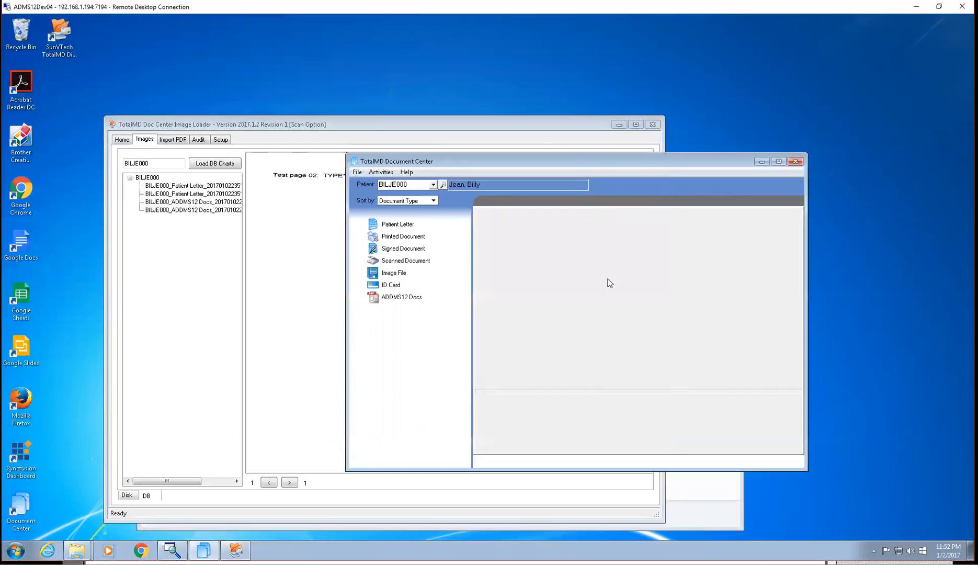
click(433, 185)
click(411, 224)
click(433, 185)
click(404, 226)
click(433, 185)
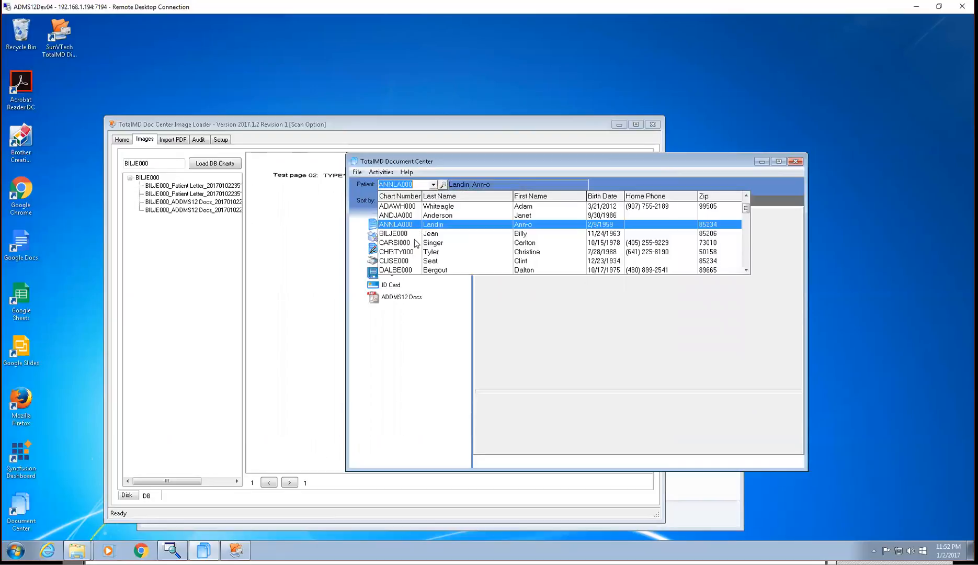
click(416, 234)
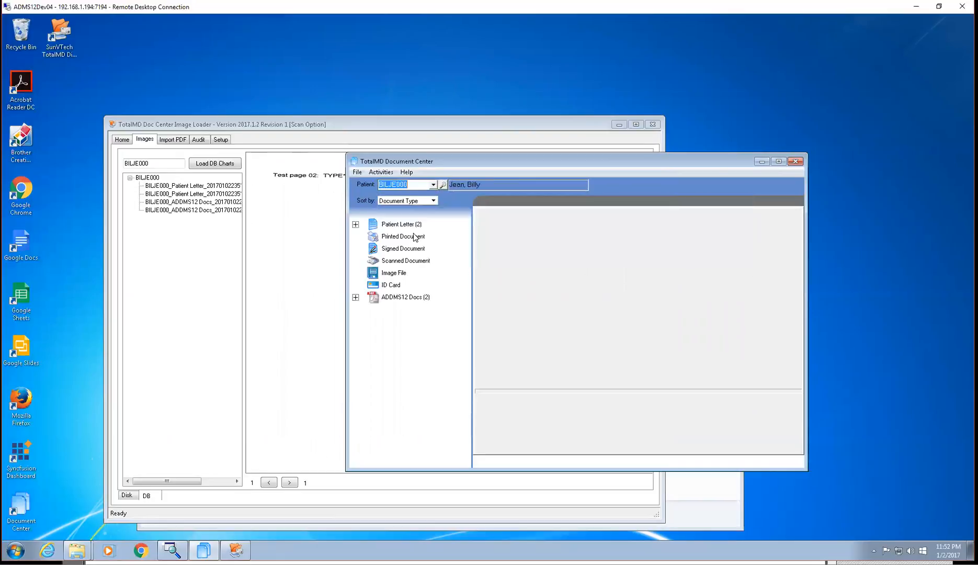
Expand the Patient Letter and ADDMS12 Docs groups and open the first patient letter in the list
click(356, 224)
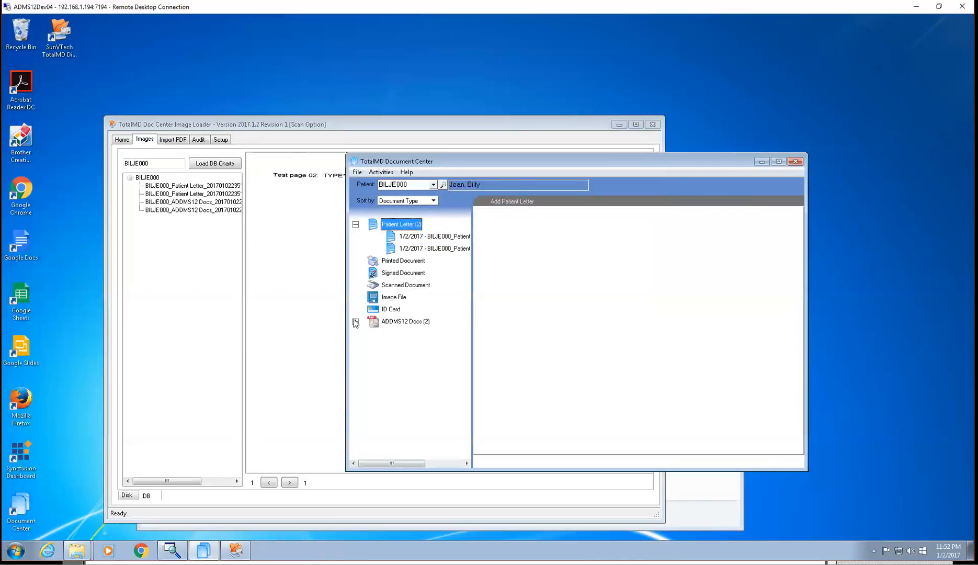
click(355, 322)
click(419, 236)
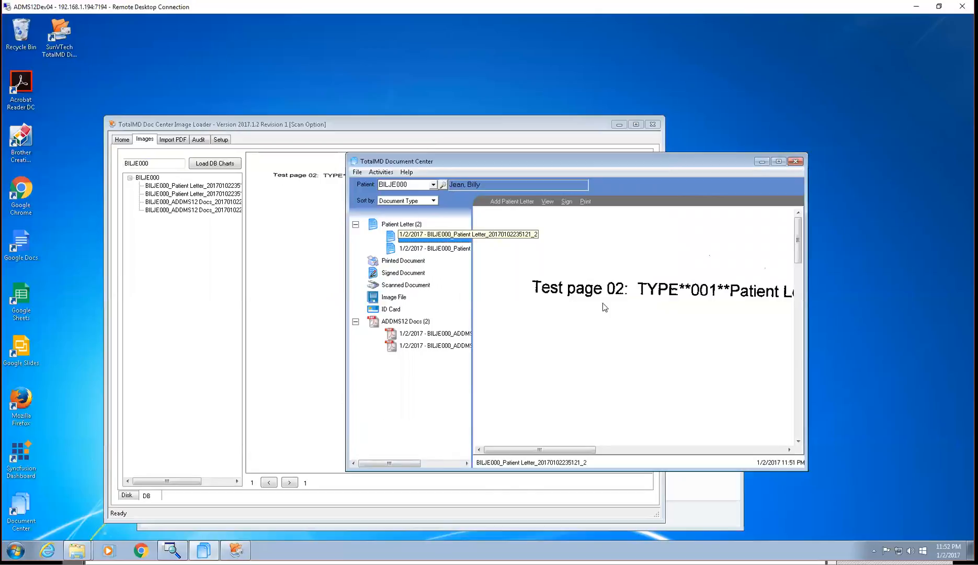
View the second patient letter and both ADDMS12 Docs documents in the patient's document list
click(459, 248)
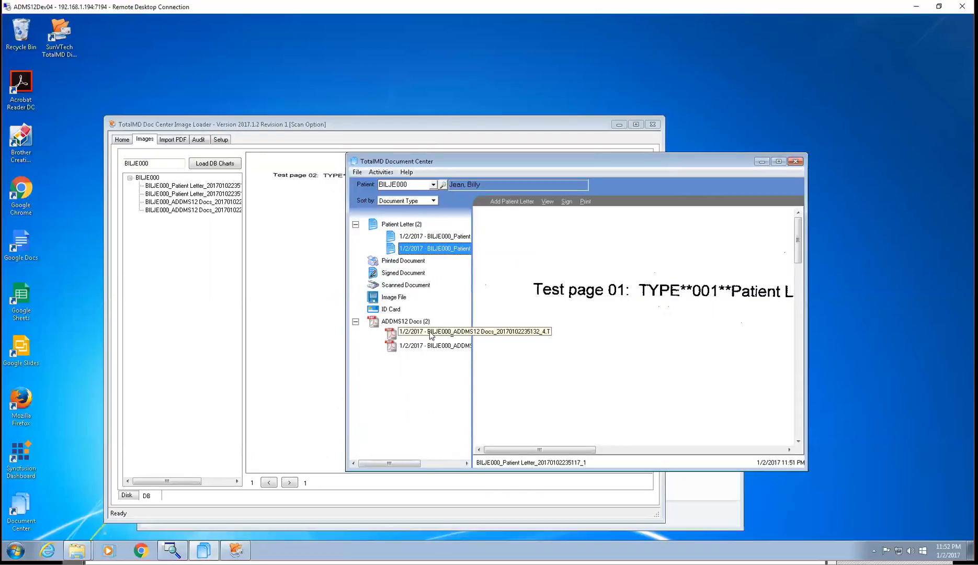
click(435, 346)
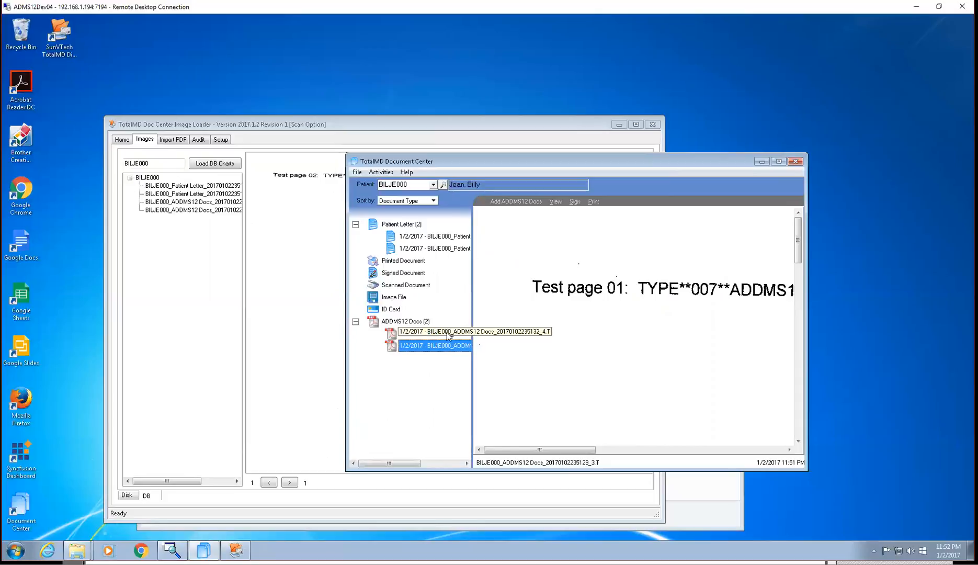
click(448, 333)
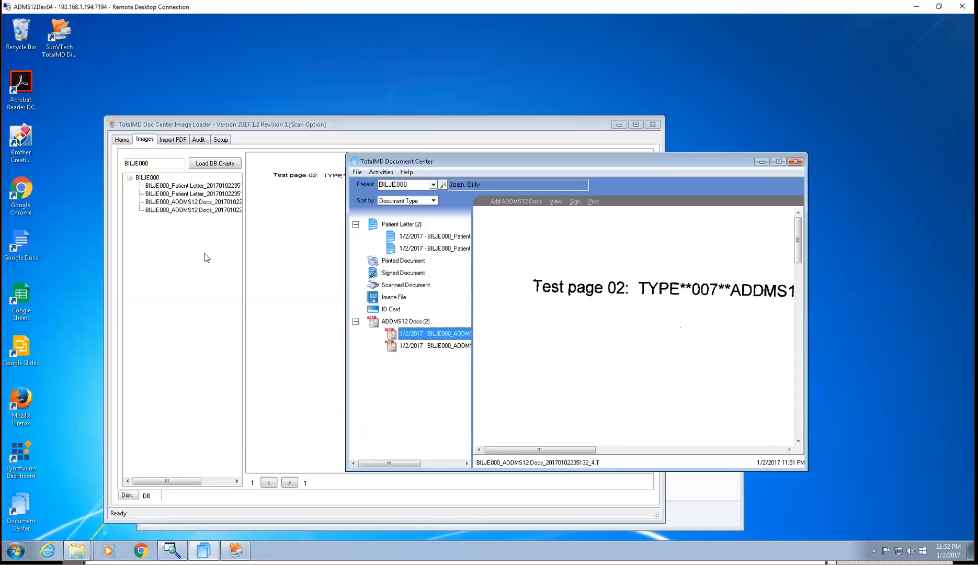
Switch to the Image Loader, enable MultiPage TIFF and show the End Chart Multi-TIFF Documents barcode sheet on page 23
click(123, 140)
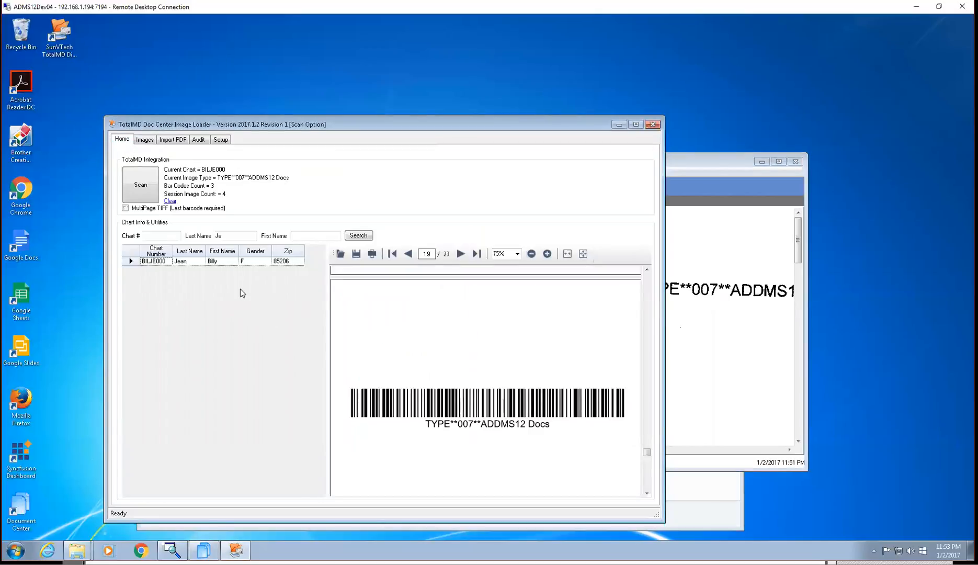
click(125, 208)
drag(647, 453, 649, 495)
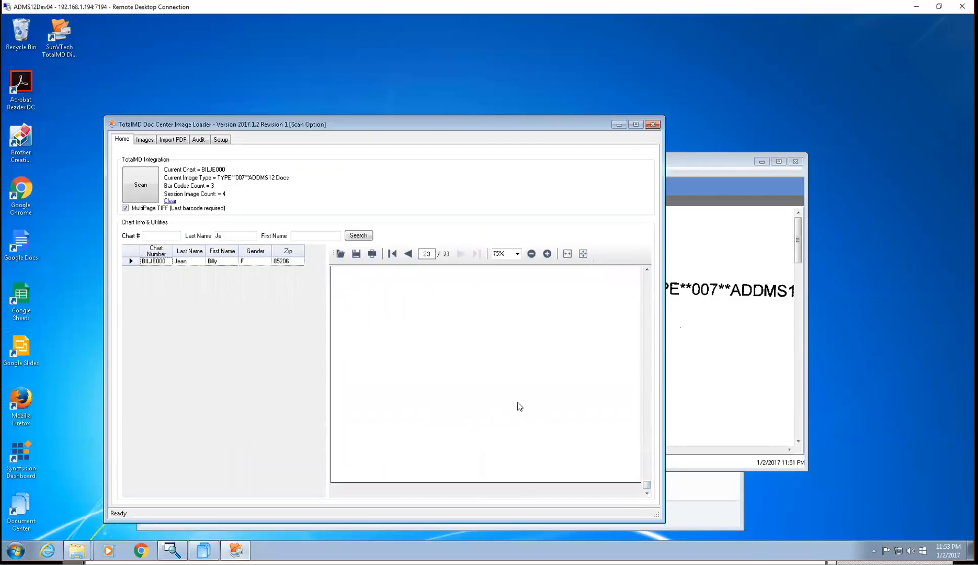
scroll(532, 399, up, 3)
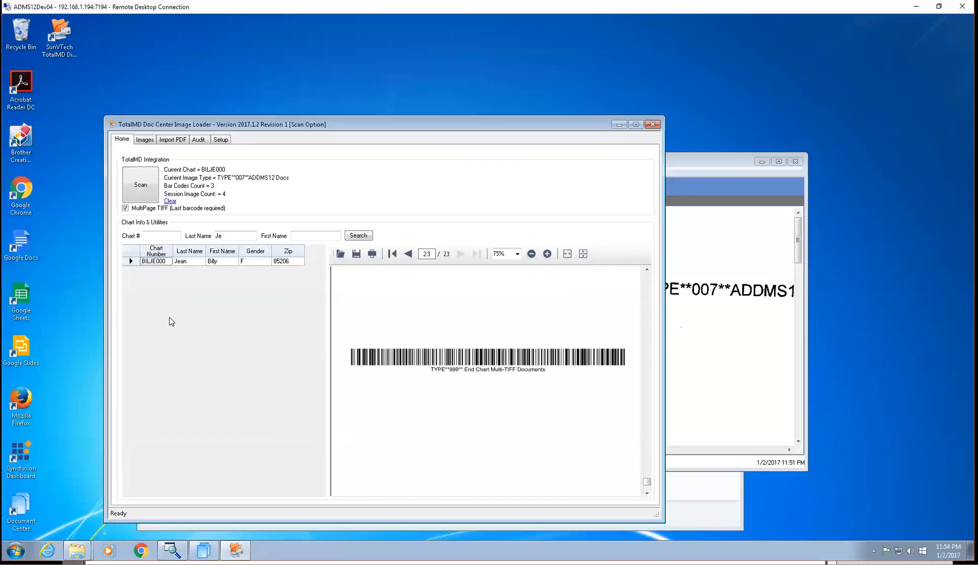
Scan the multi-page document batch into the patient's chart using the scanner's existing settings
click(141, 187)
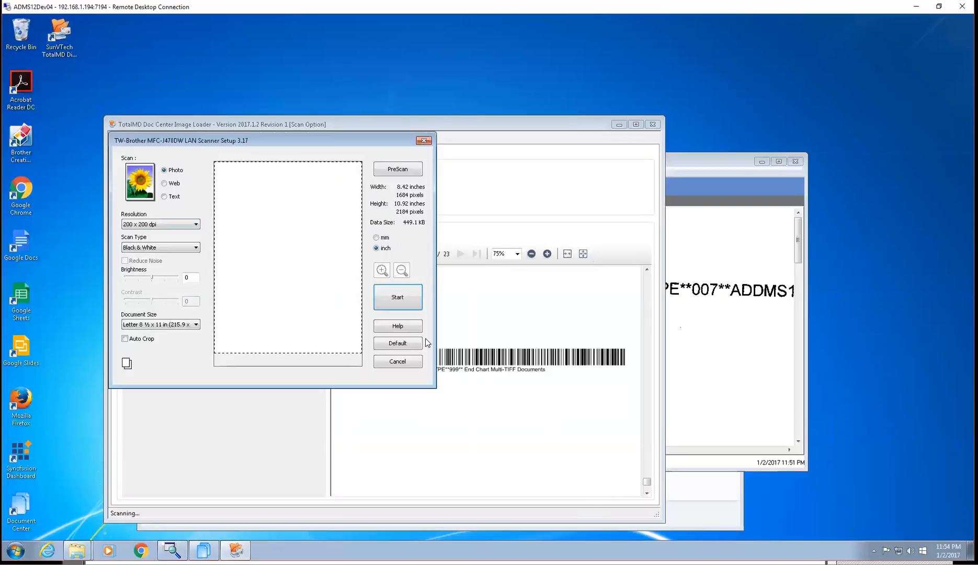
click(402, 305)
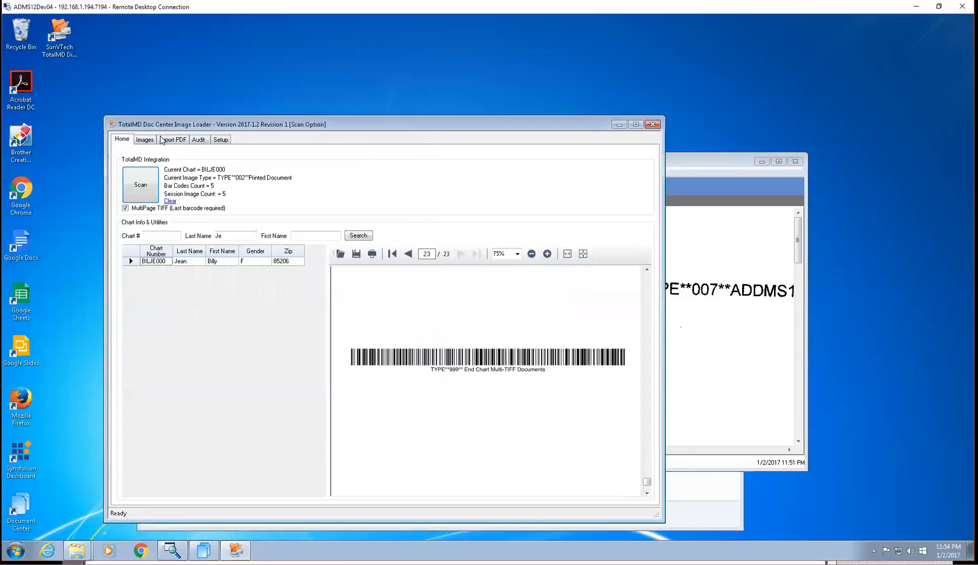
Reload the chart's database images and view both pages of the scanned Printed Document
click(145, 140)
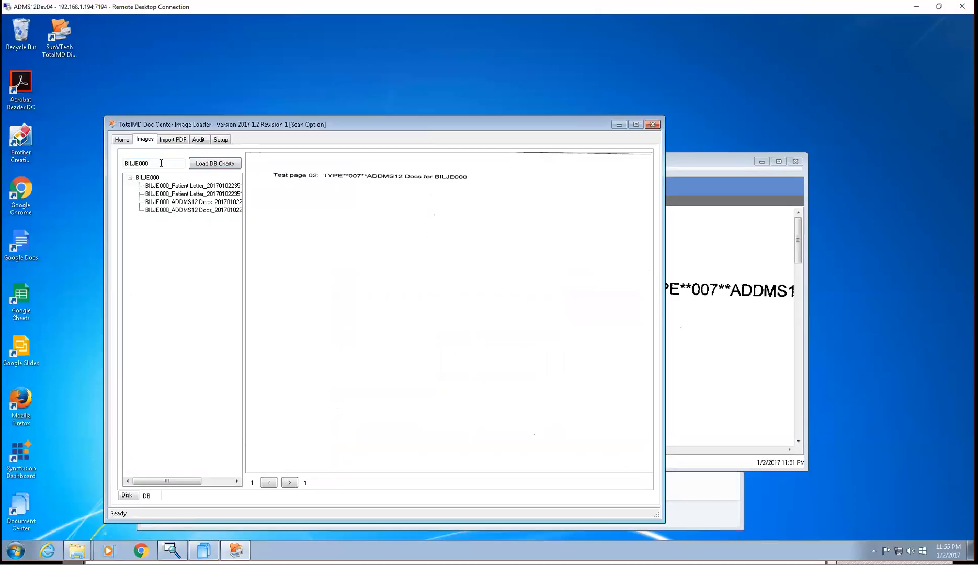
click(218, 164)
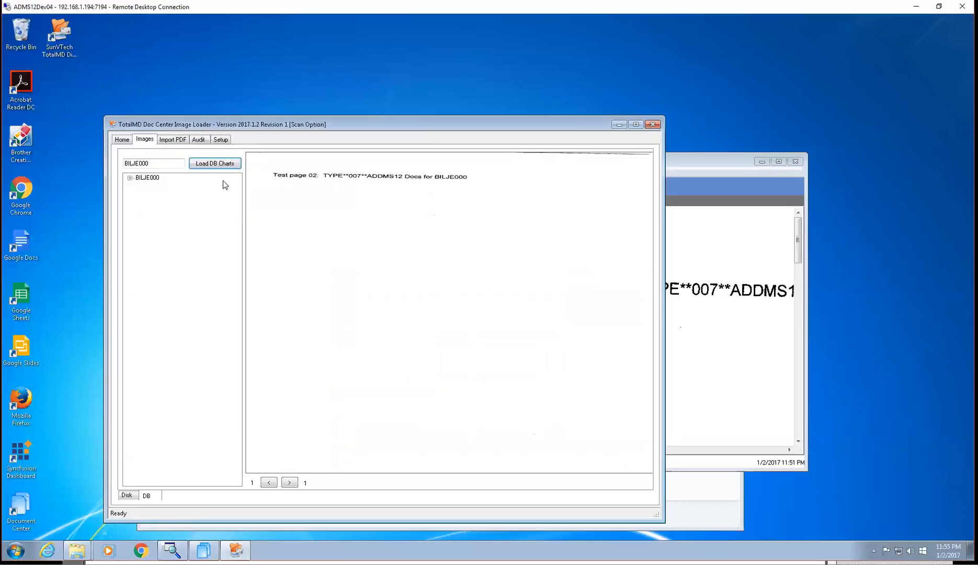
click(134, 181)
click(130, 178)
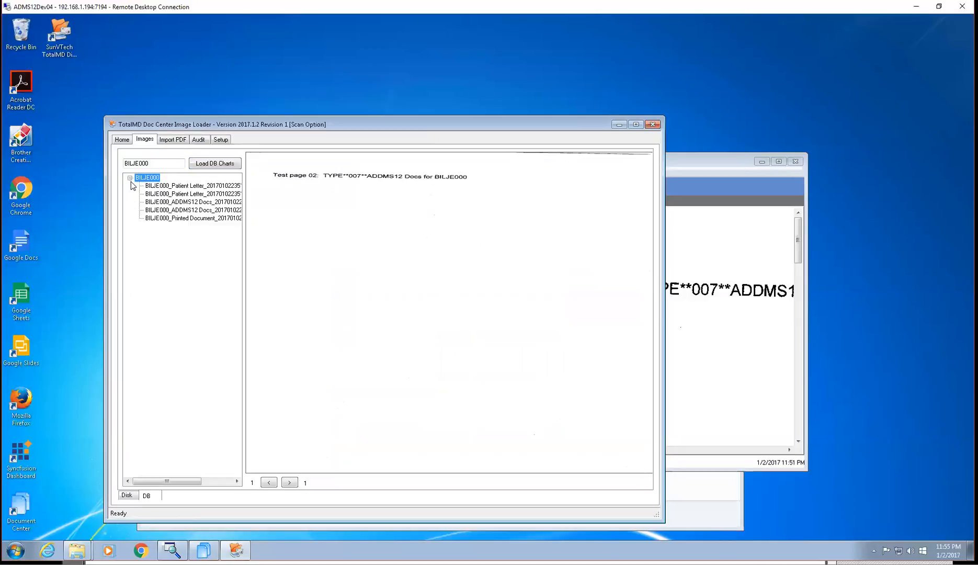
click(186, 219)
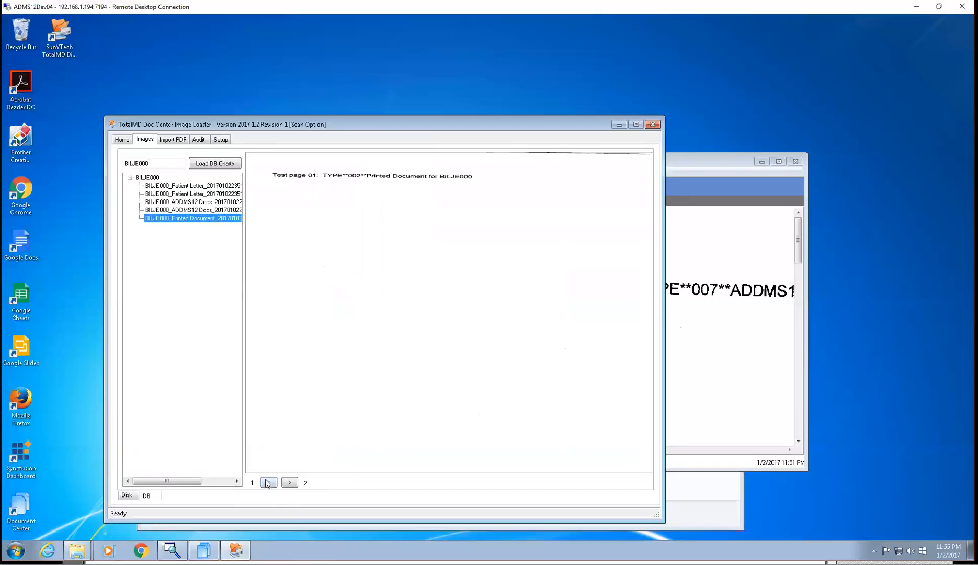
click(289, 482)
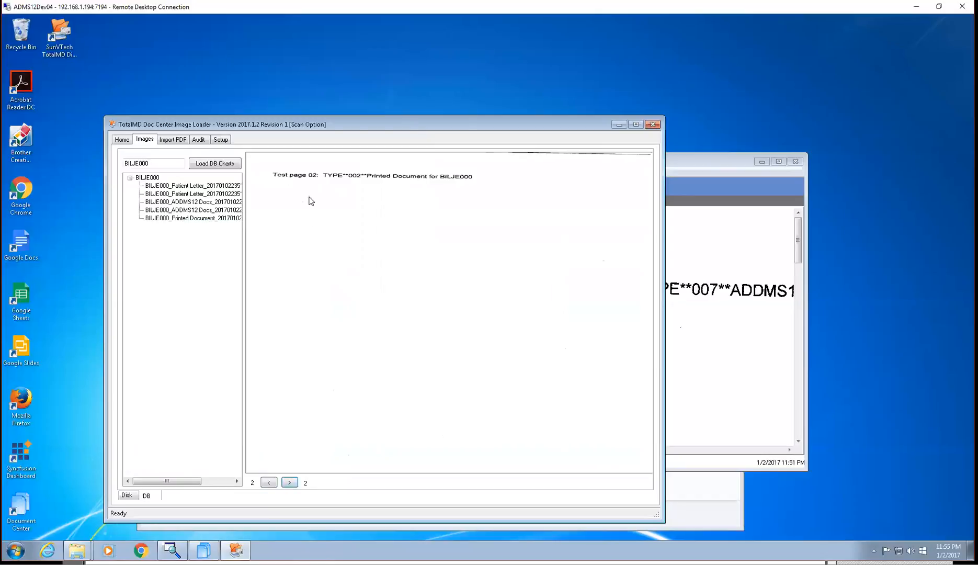
click(270, 482)
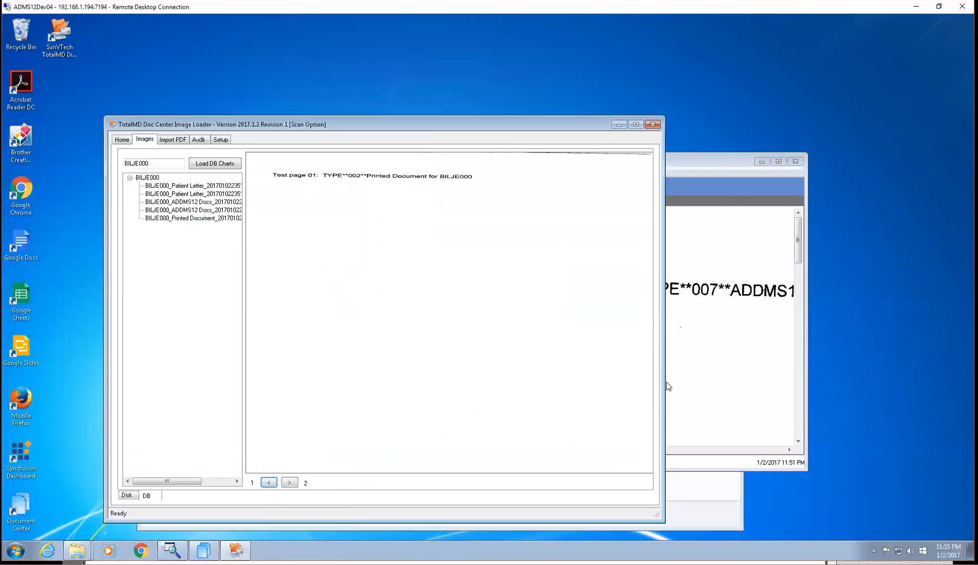
Reload the patient's documents in TotalMD Document Center by switching patients and back, and expand the Patient Letter and Printed Document groups
click(757, 393)
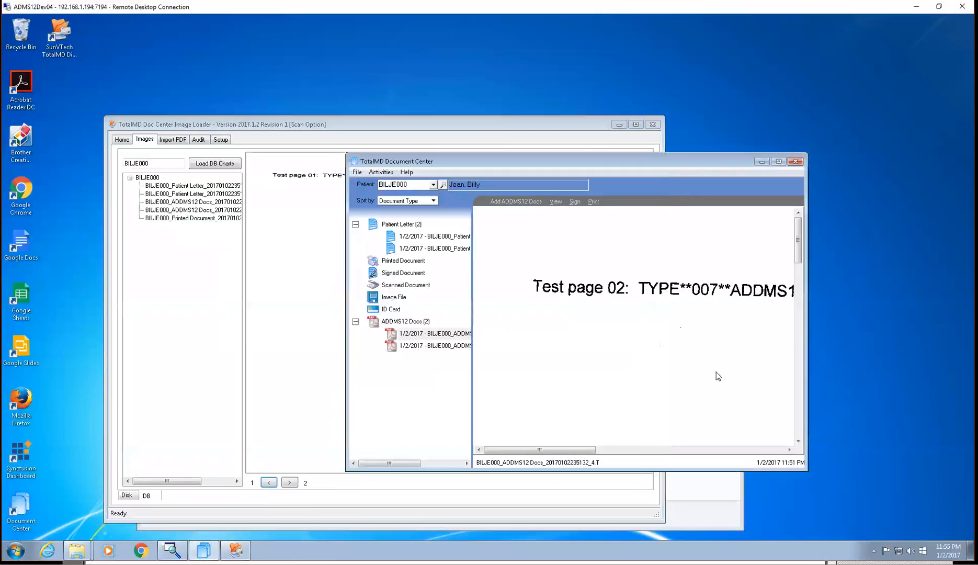
click(433, 185)
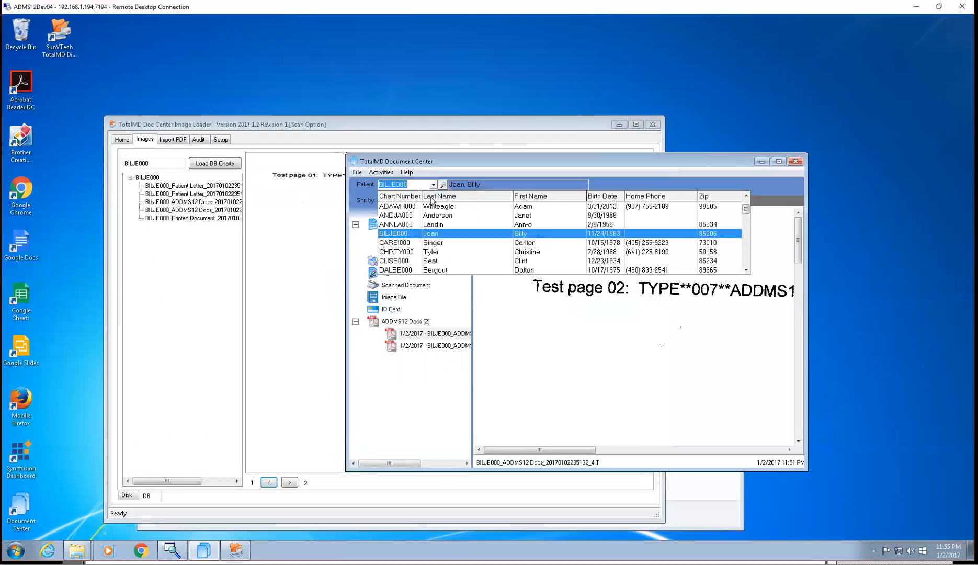
click(418, 225)
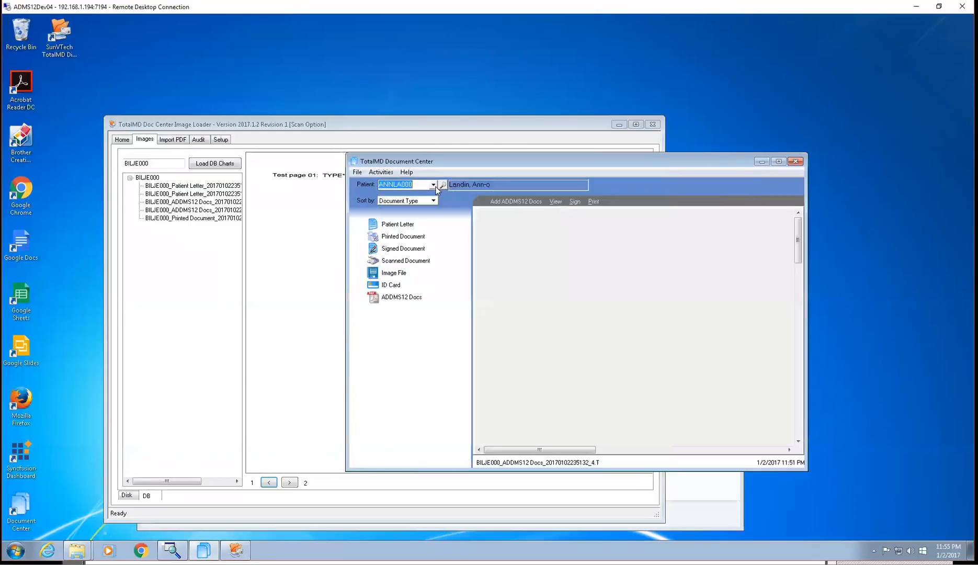
click(434, 186)
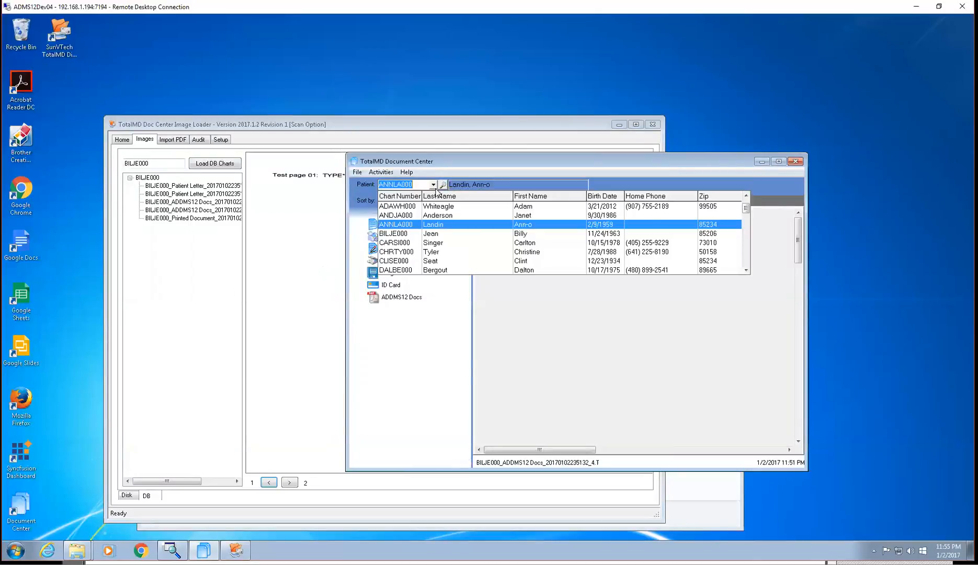
click(433, 233)
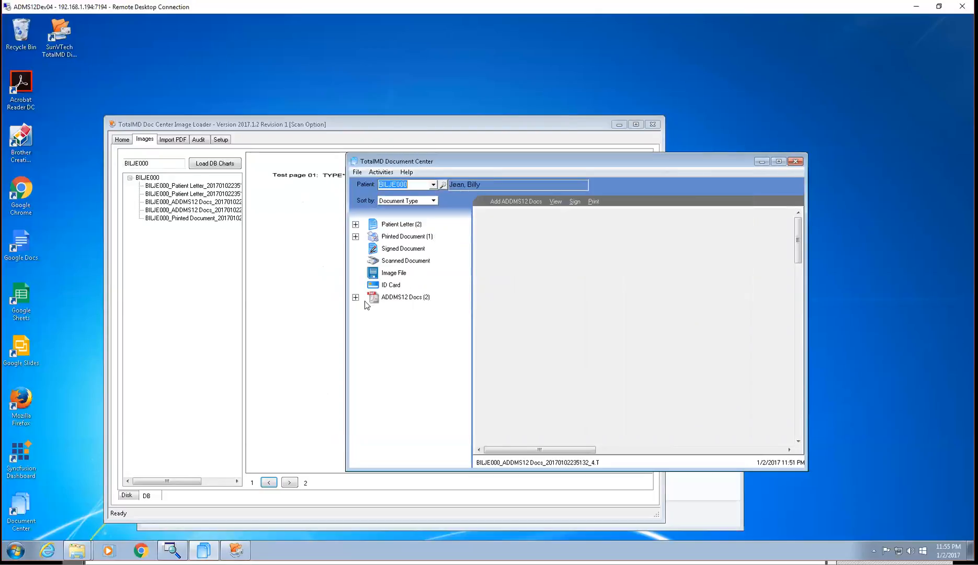
click(356, 237)
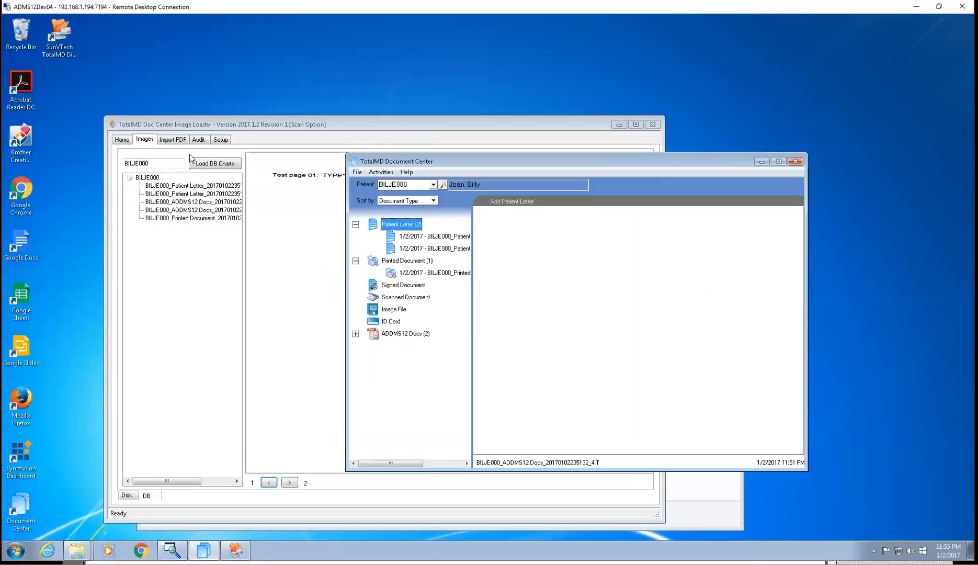
Review the Image Loader's audit log, and view the chart's BarCodeTemplate PDF from the C:\Temp folder
click(200, 140)
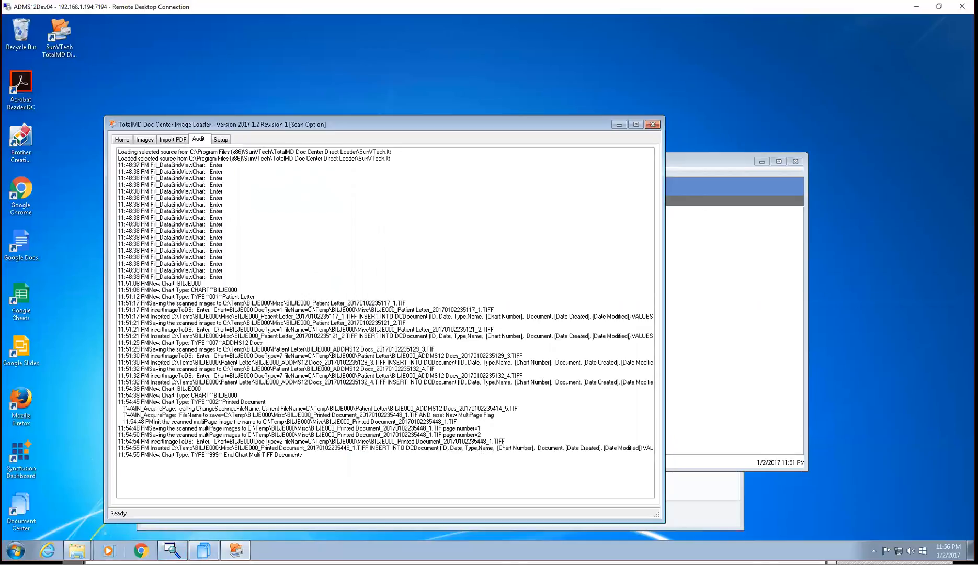
click(78, 551)
click(70, 511)
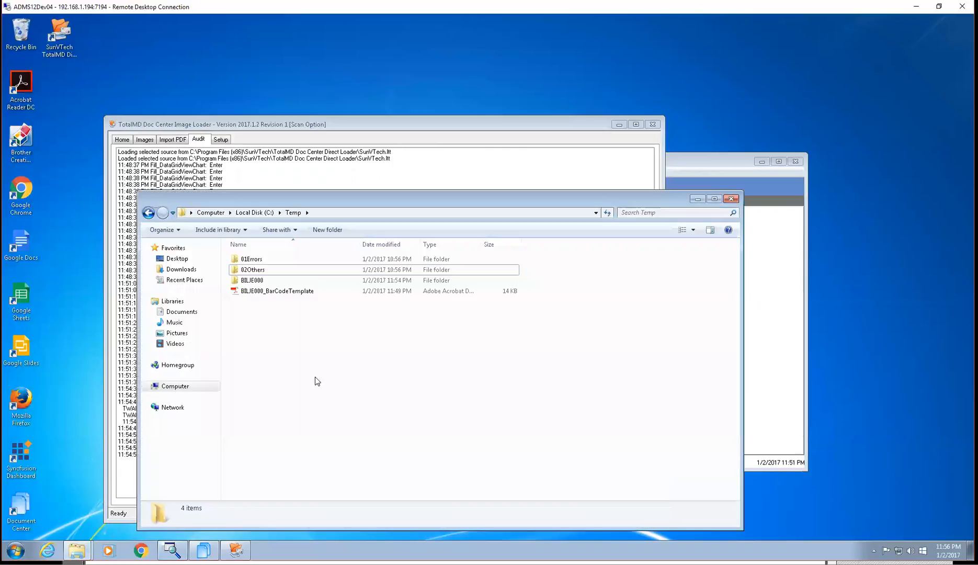
double_click(296, 296)
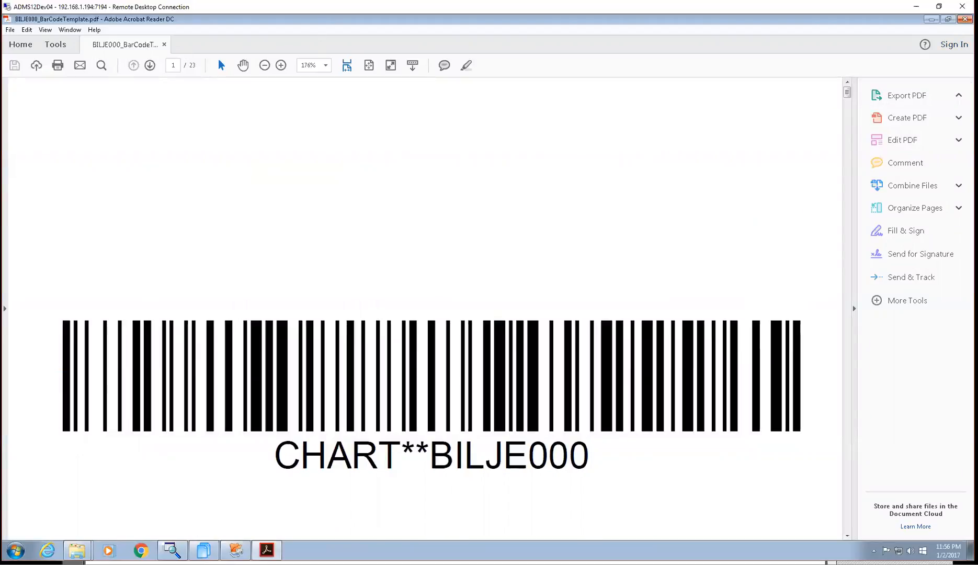
click(964, 20)
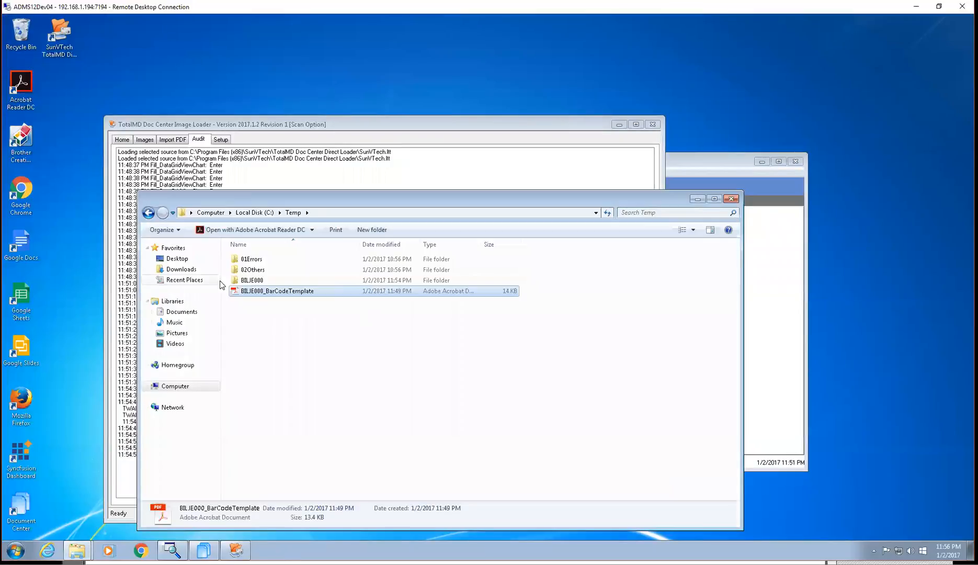
Browse the patient's chart folder in C:\Temp and inspect the image files in its Patient Letter subfolder
click(253, 282)
double_click(253, 283)
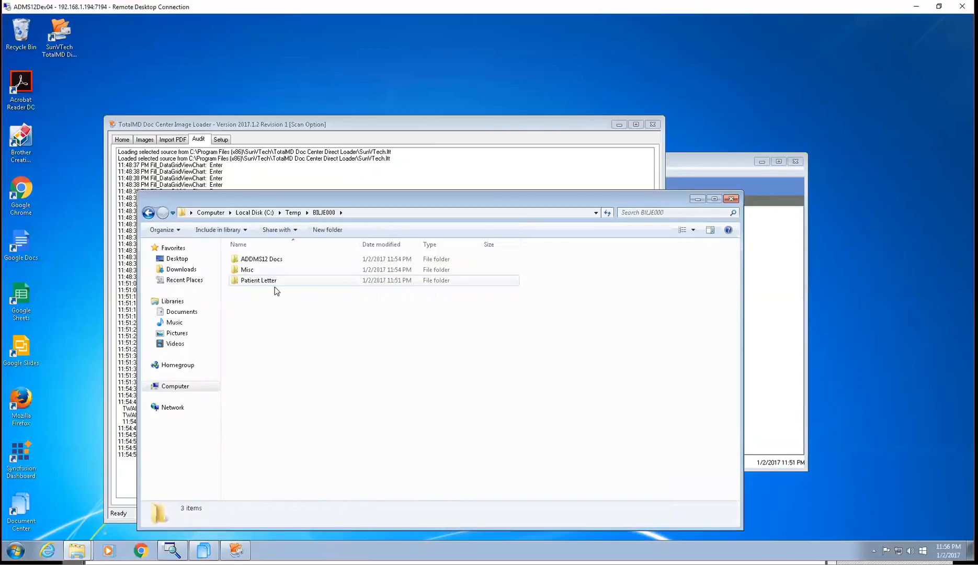
mouse_move(273, 284)
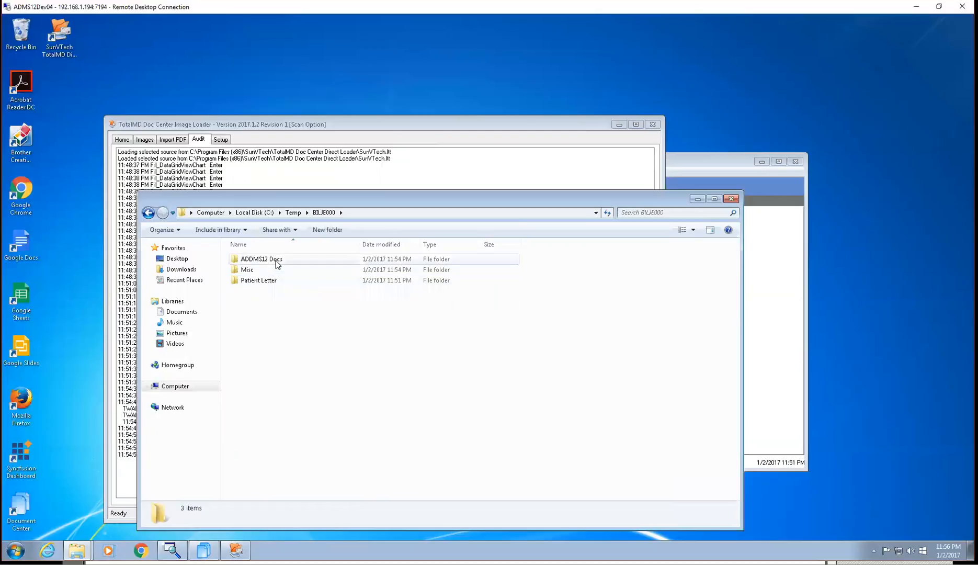
double_click(280, 283)
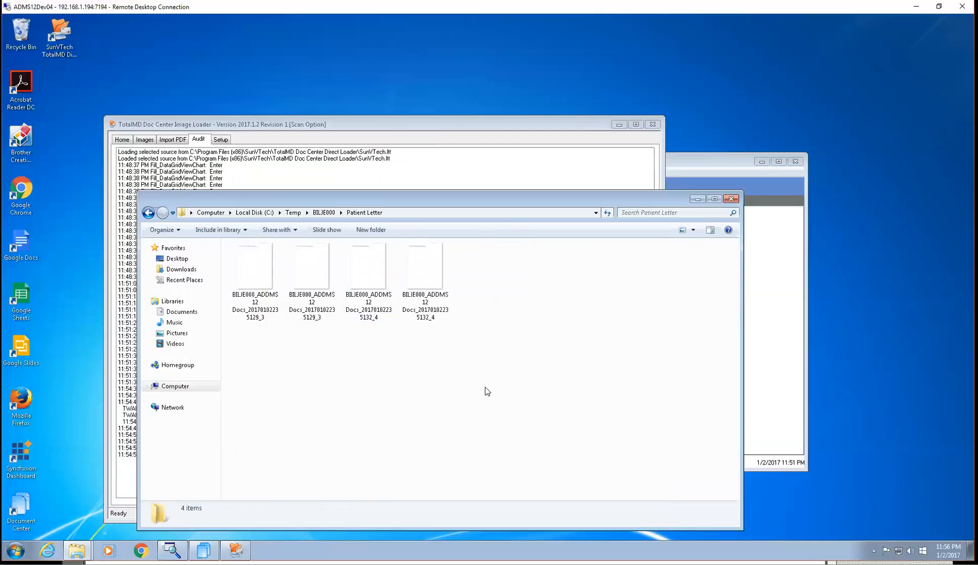
click(148, 212)
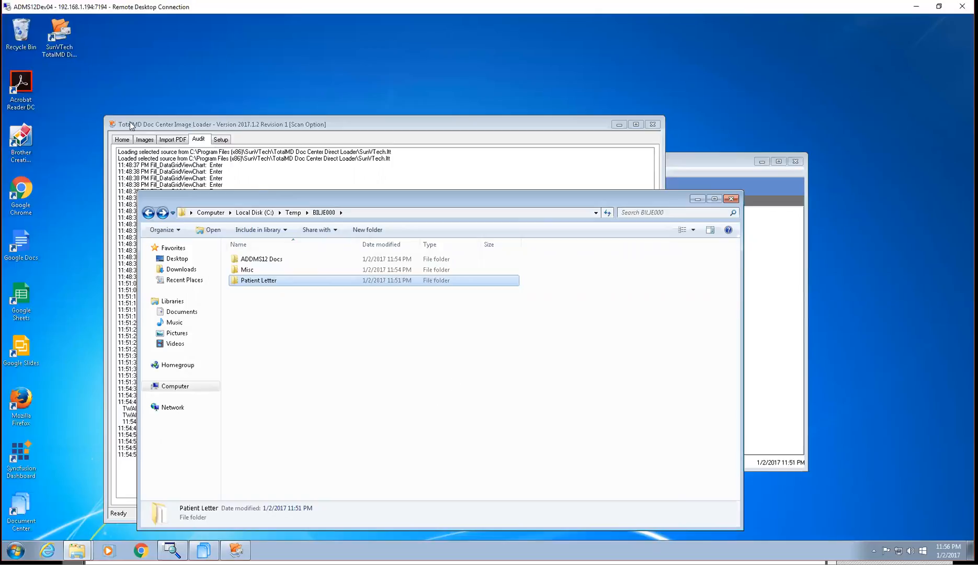
Show the Image Loader's scan page, check the chart folder and the patient's Document Center list, and return to the Image Loader
click(125, 139)
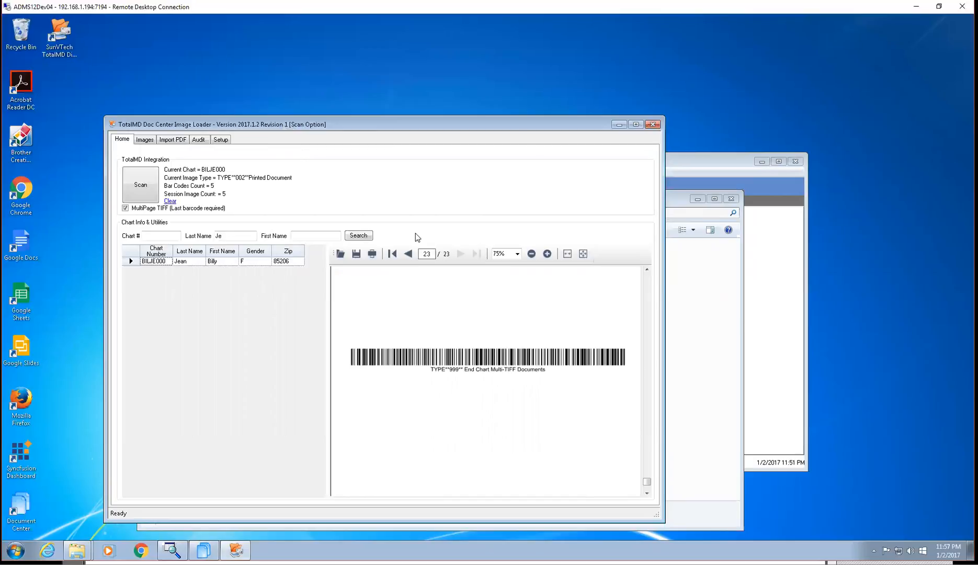
click(693, 393)
click(756, 401)
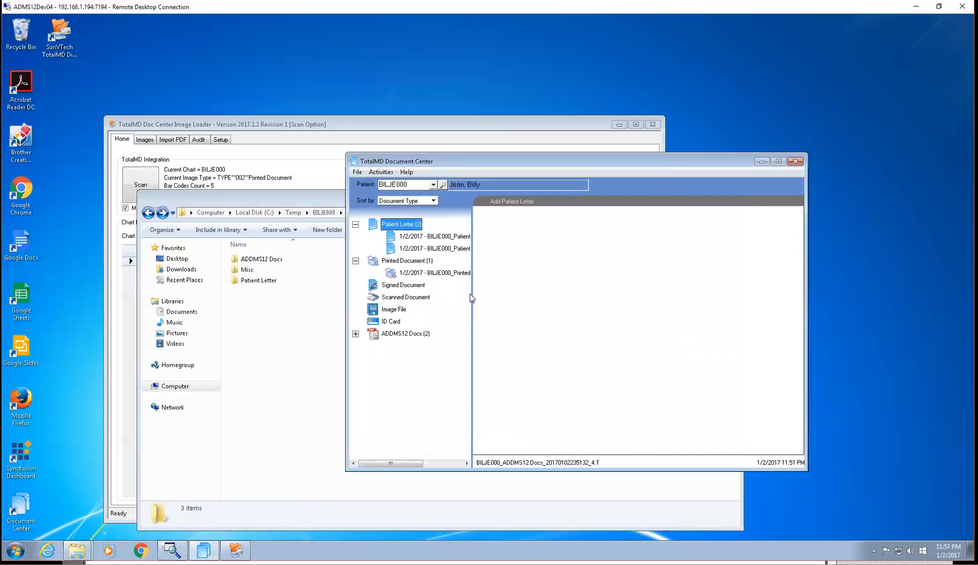
click(297, 139)
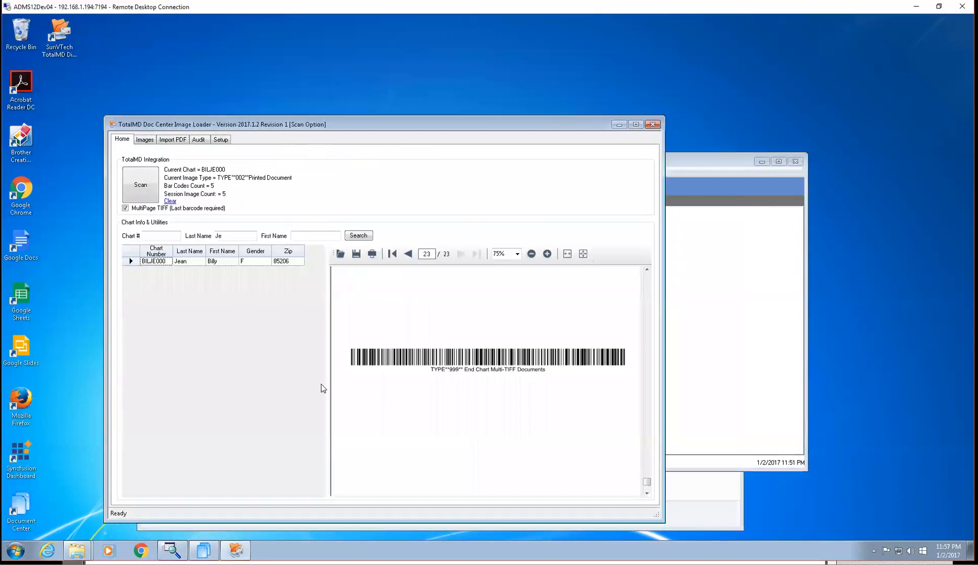